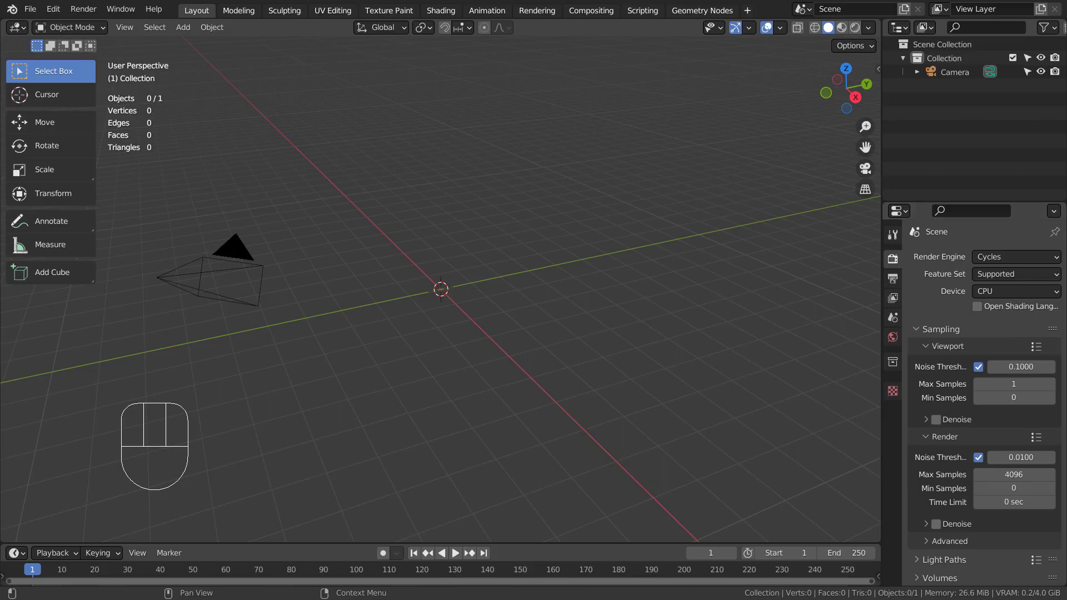
Add a masonry wall mesh to the scene with the Wall Factory generator.
key(shift+a)
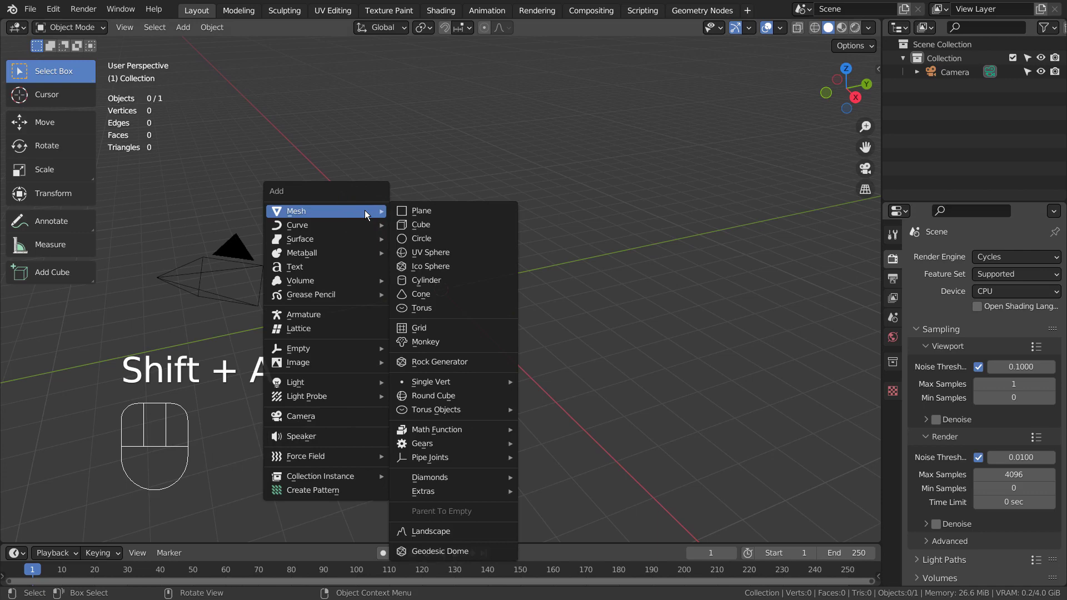
mouse_move(479, 489)
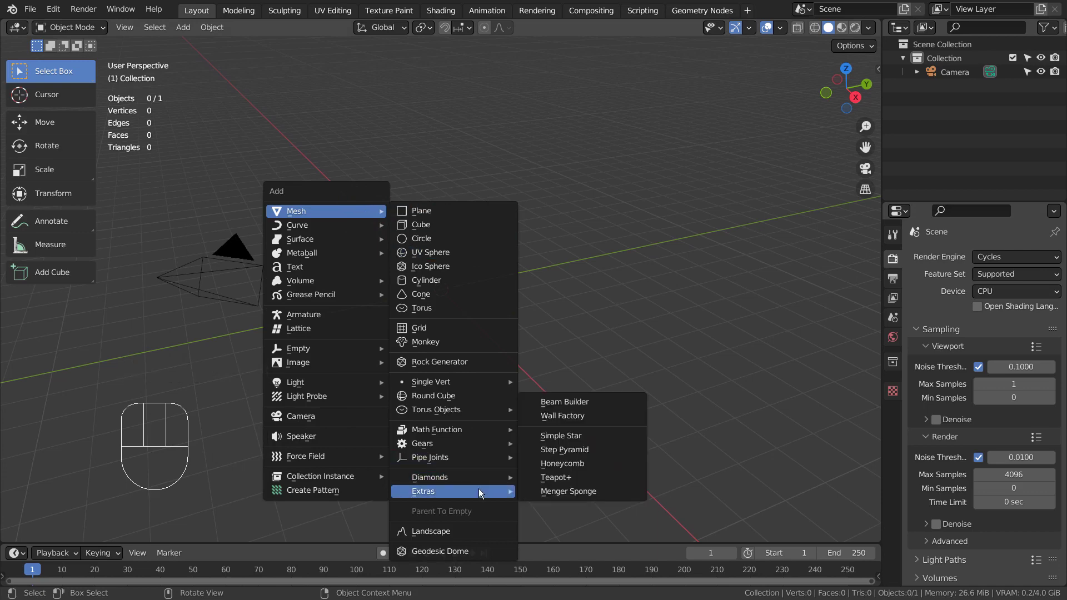
click(608, 417)
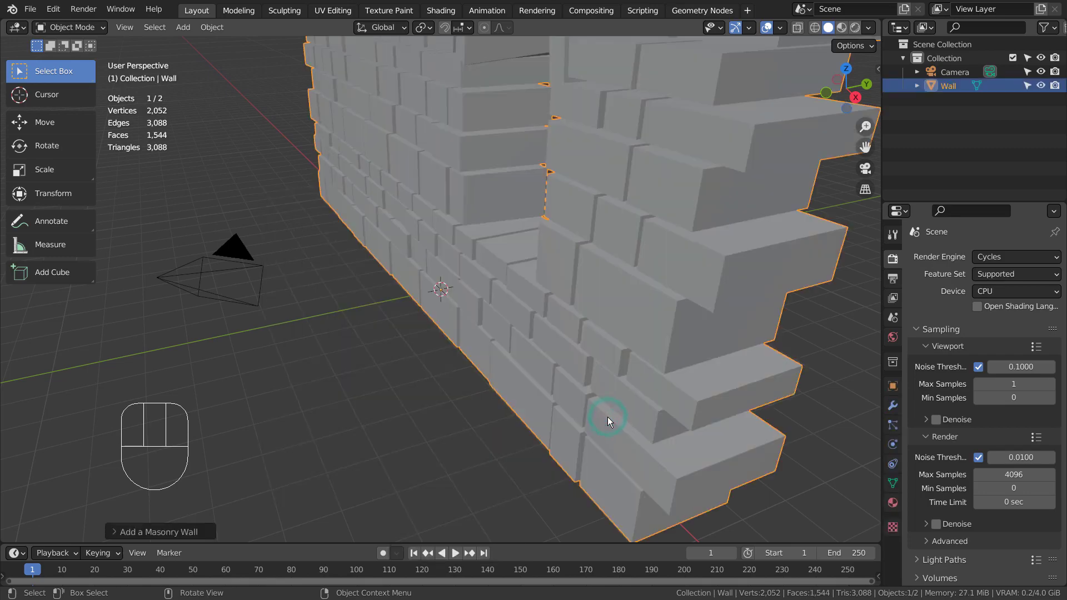
middle_drag(579, 275, 652, 354)
scroll(662, 328, down, 5)
middle_drag(672, 304, 697, 285)
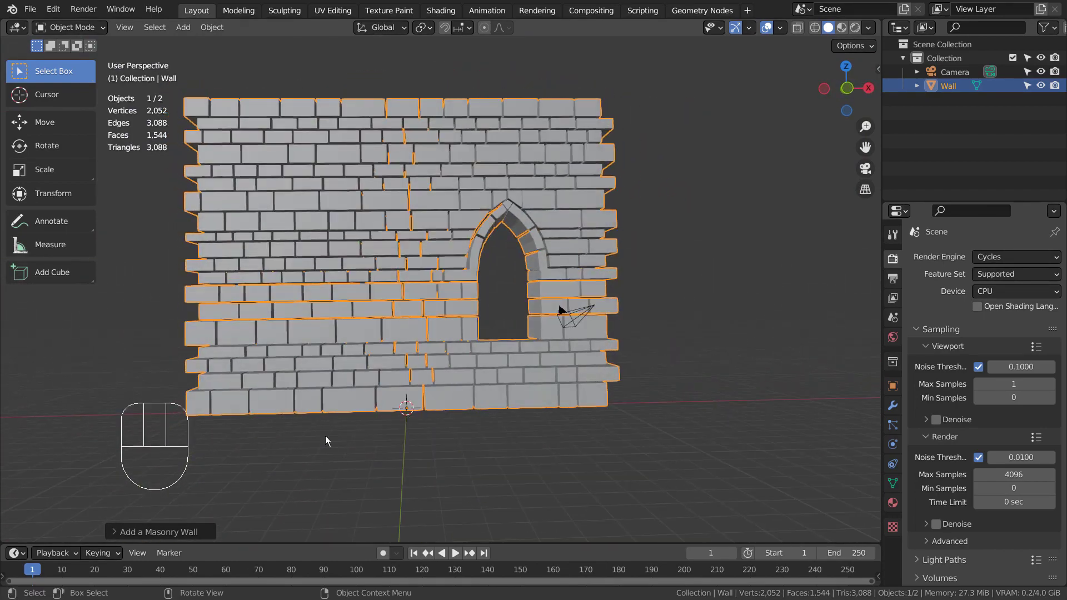
Resize the wall area to Start -10.75, End 10.87, Bottom -0.06 and Top 16.86.
click(156, 532)
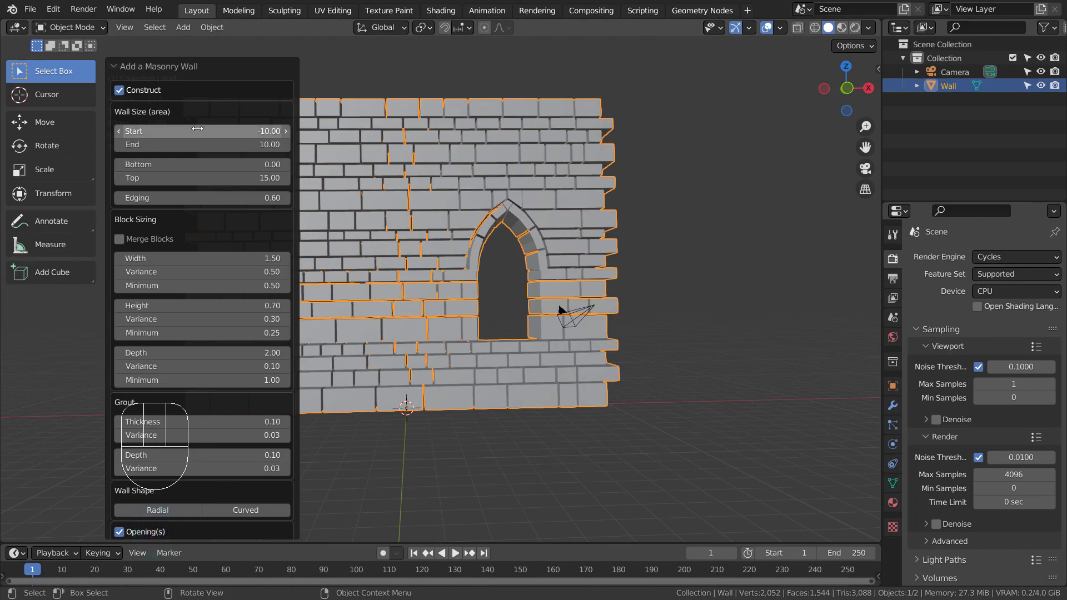
mouse_move(202, 130)
mouse_down()
mouse_move(255, 130)
mouse_move(173, 131)
mouse_move(278, 131)
mouse_move(207, 131)
mouse_up()
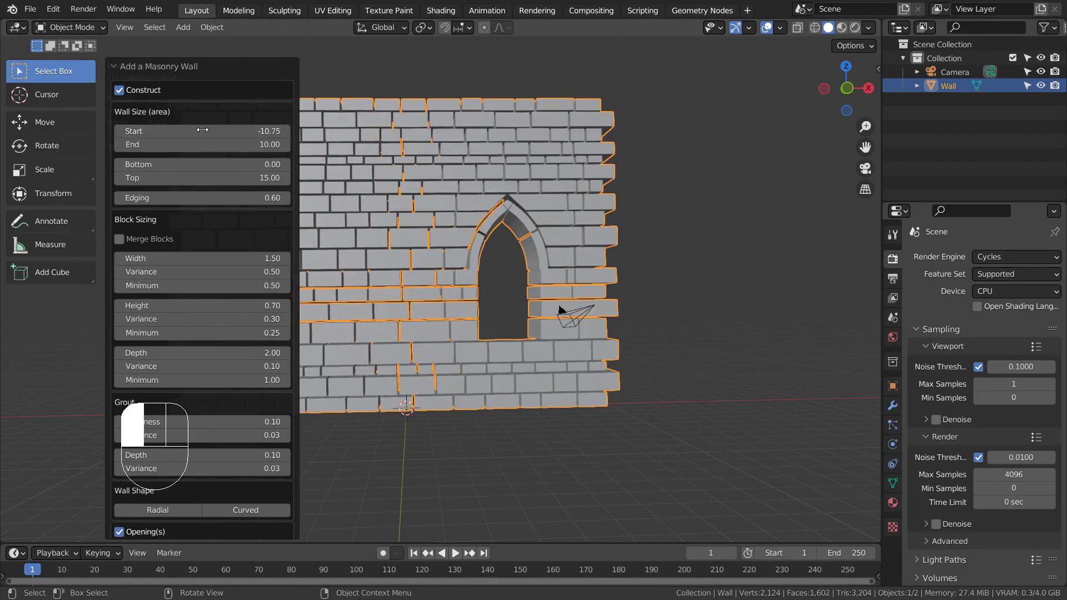
drag(202, 143, 200, 174)
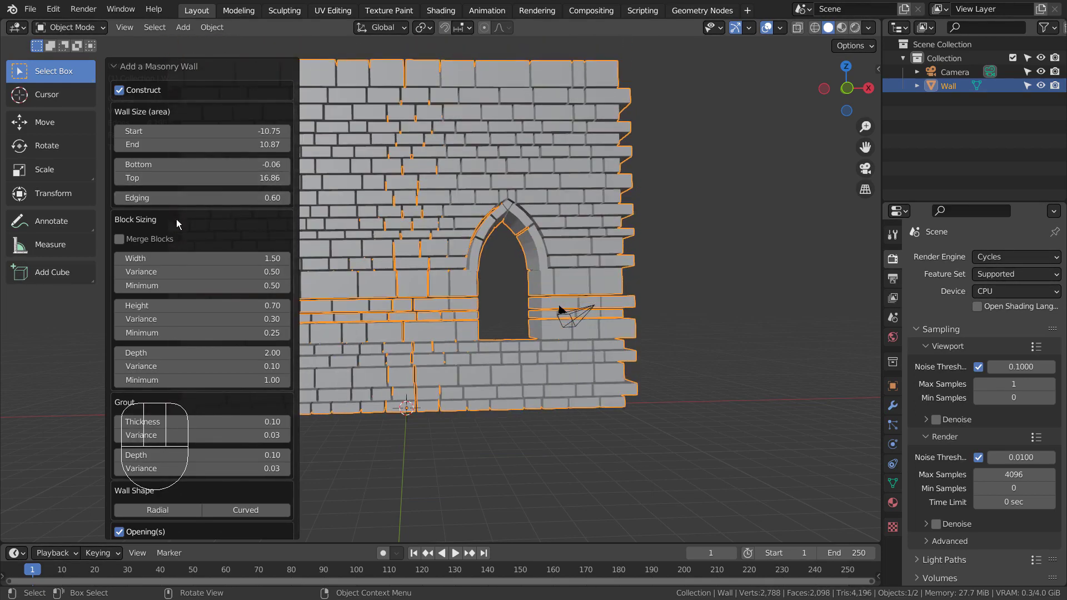
Enable both the Radial and Curved wall shapes to turn the wall into a dome.
scroll(212, 229, down, 10)
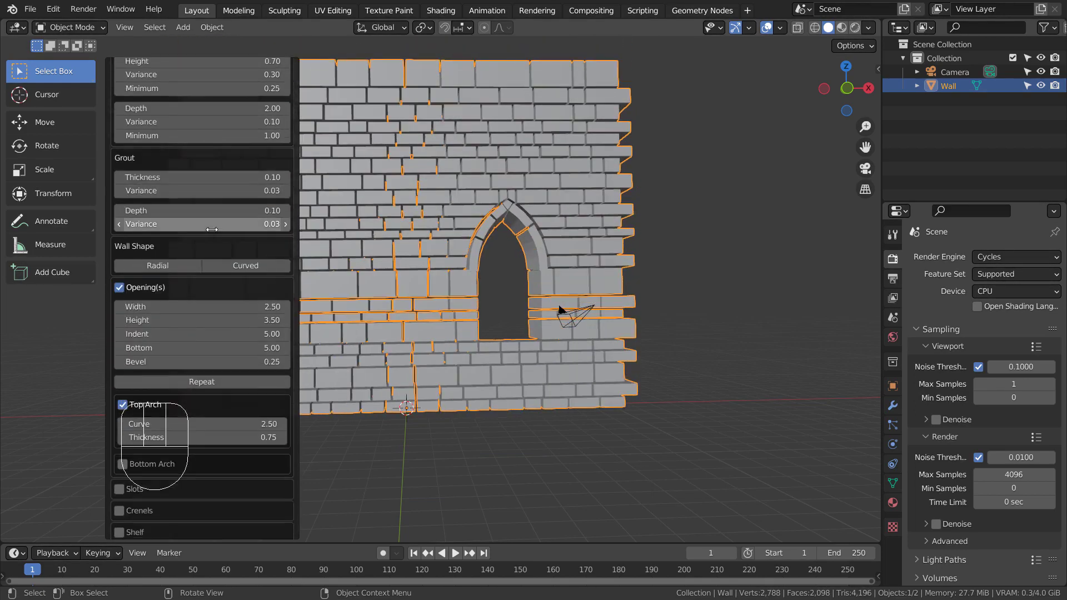
scroll(212, 229, down, 1)
click(178, 244)
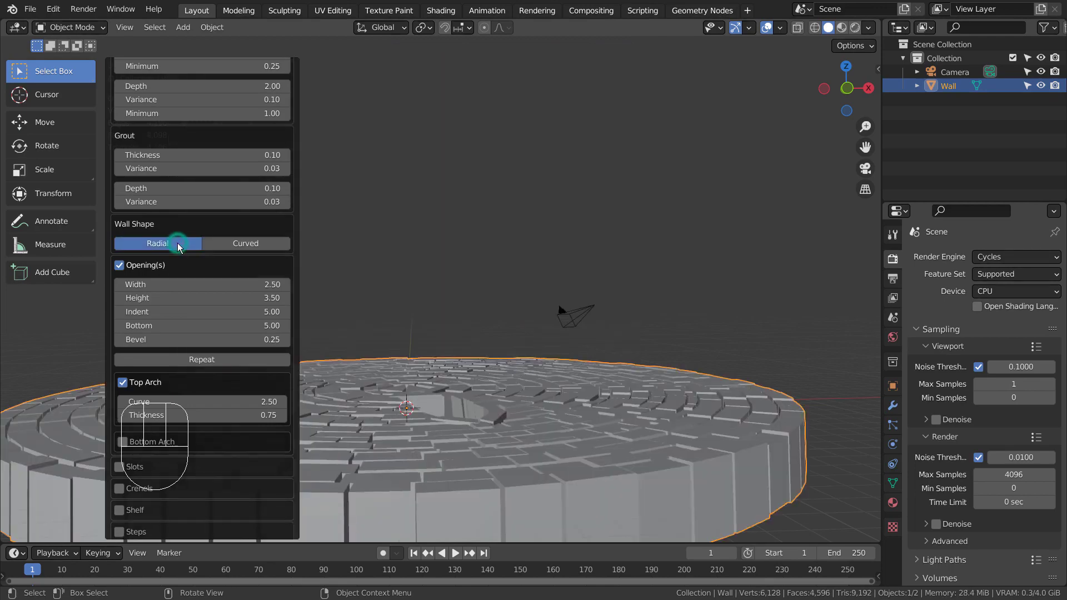
middle_drag(448, 296, 585, 277)
scroll(556, 272, down, 4)
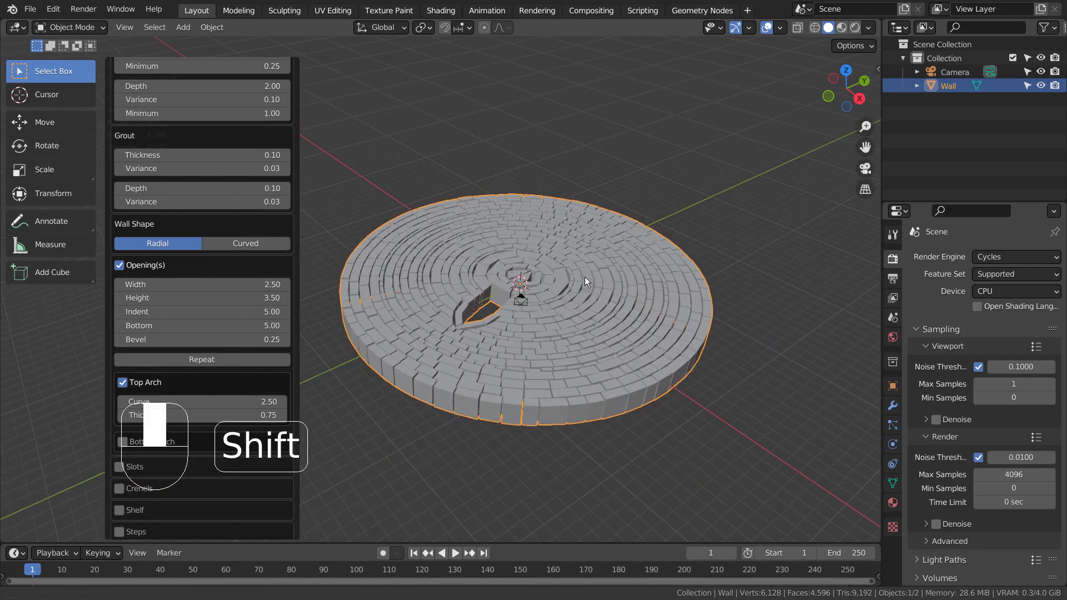
click(251, 246)
middle_drag(477, 242, 638, 237)
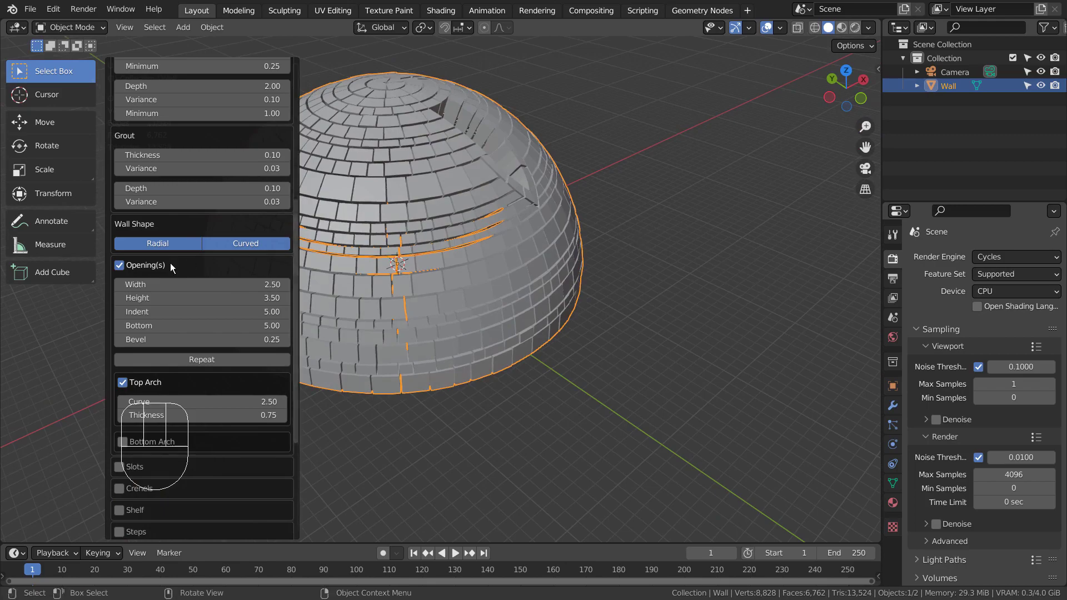
Disable the dome's openings and set grout thickness to 0.03, thickness variance to 0.00 and grout depth variance to 0.15.
click(119, 265)
middle_drag(585, 296, 223, 262)
scroll(482, 262, up, 10)
middle_drag(510, 259, 606, 290)
mouse_move(181, 152)
mouse_down()
mouse_move(245, 152)
mouse_move(178, 152)
mouse_up()
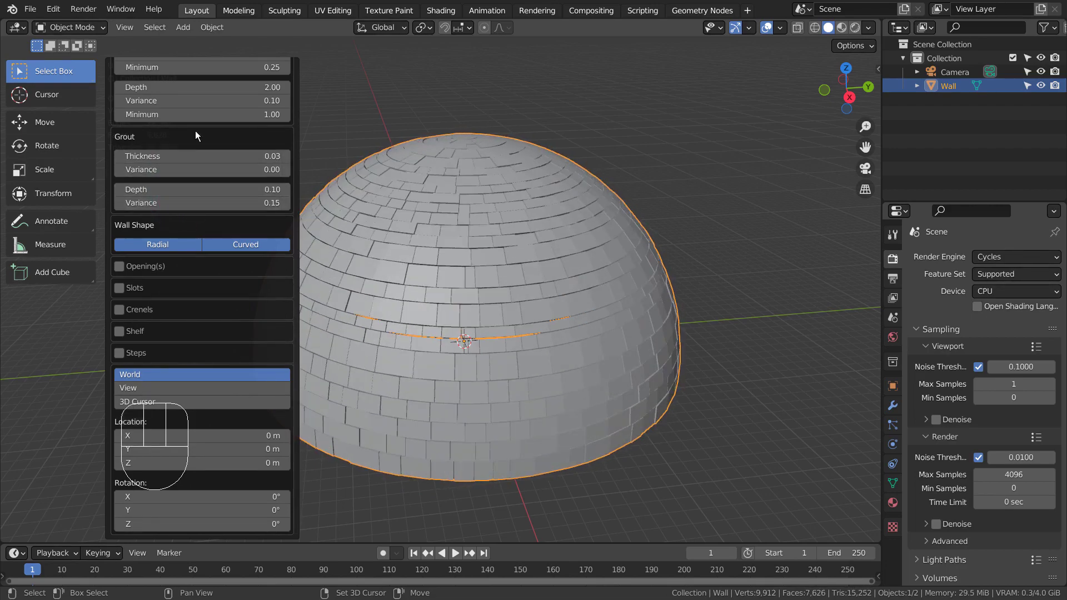
Set the Start value of the dome's wall area to -8.44.
scroll(194, 131, up, 10)
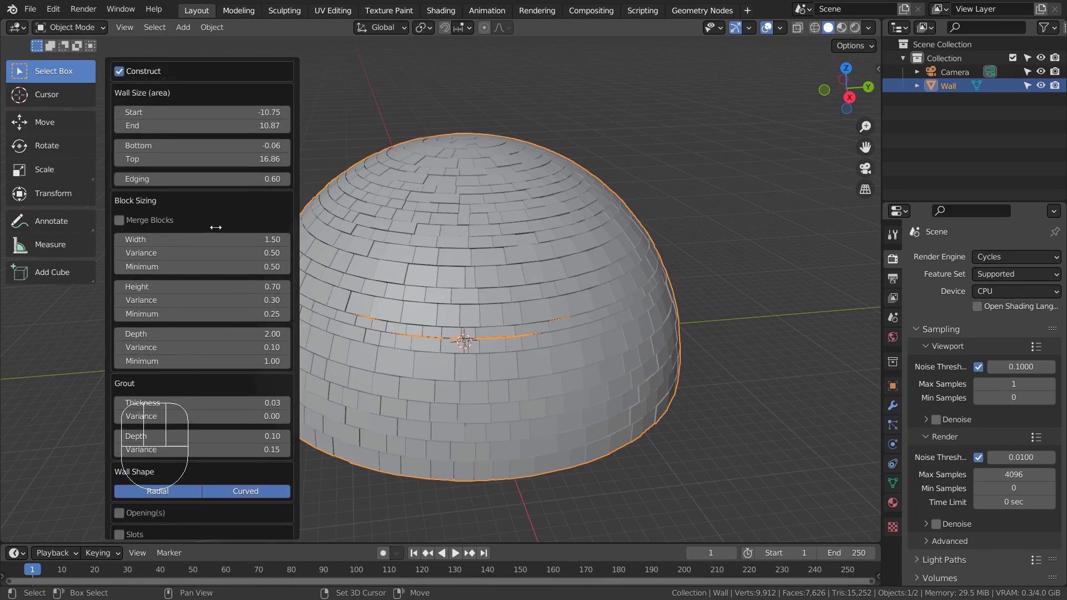
scroll(218, 213, up, 1)
mouse_move(223, 132)
mouse_down()
mouse_move(267, 132)
mouse_move(240, 131)
mouse_up()
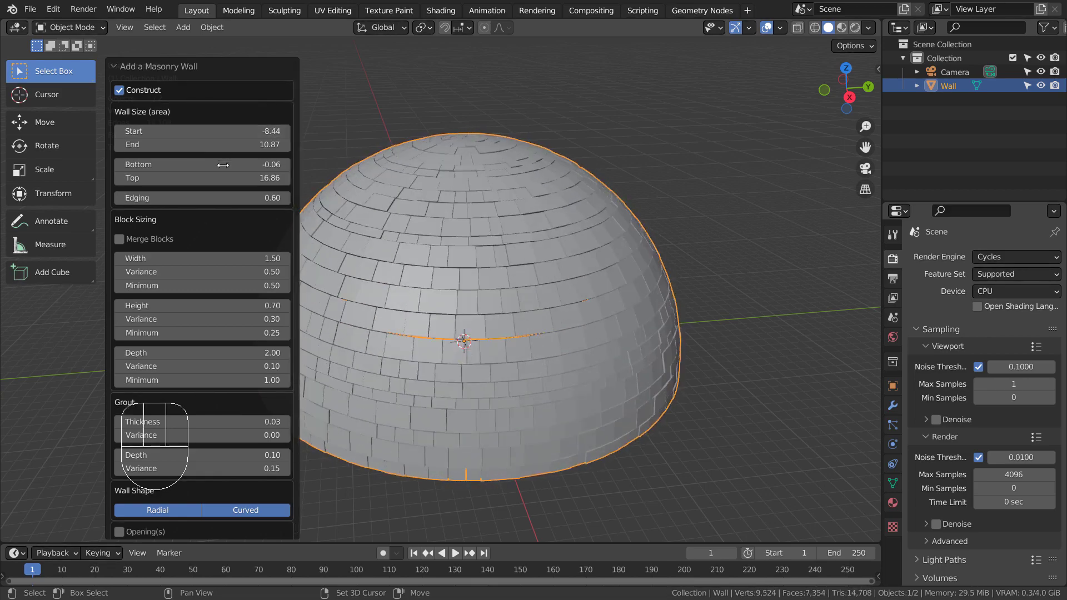
Set the dome's block width to 5.19, adjust the other block sizing values, and deselect the finished dome.
click(149, 240)
click(148, 240)
drag(164, 255, 207, 255)
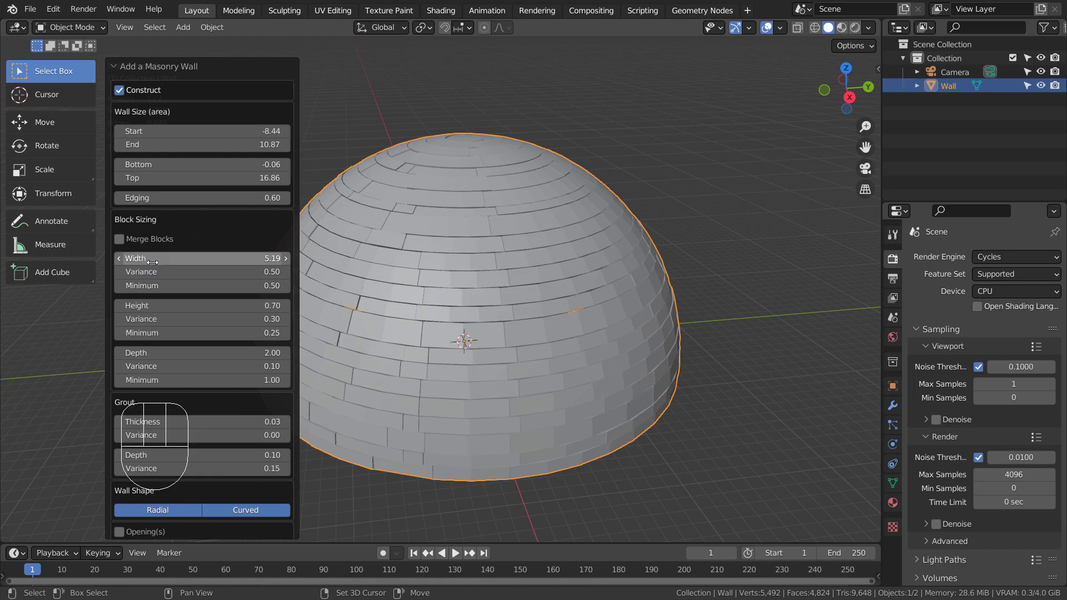
drag(146, 273, 152, 305)
middle_drag(460, 258, 611, 373)
key(KP_1)
click(620, 367)
scroll(627, 356, down, 4)
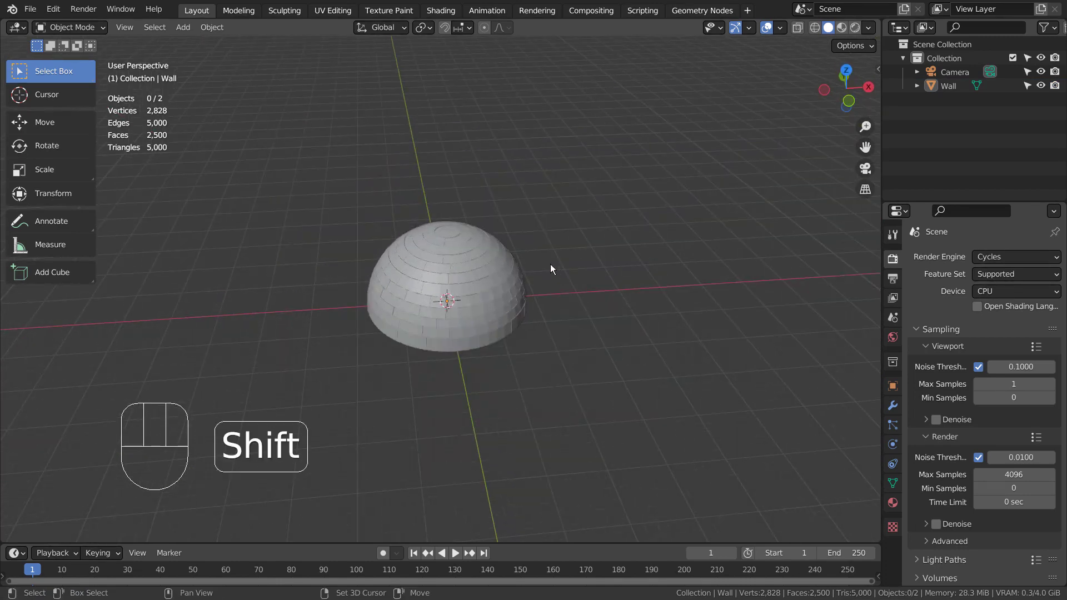
Add a cube, move it along X to the dome's outer side, and stretch it along X by about 3.36.
key(shift+a)
mouse_move(551, 264)
click(614, 278)
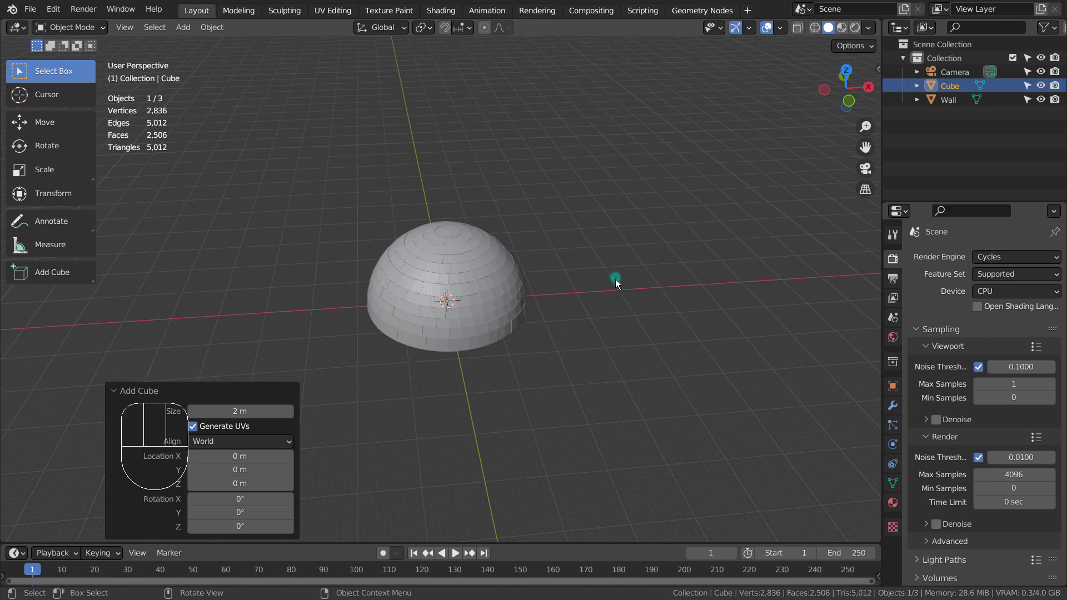
key(g)
key(x)
click(689, 296)
key(s)
key(x)
click(688, 297)
Raise the stretched cube 1 m along Z so that it rests on the ground line.
key(KP_1)
key(KP_3)
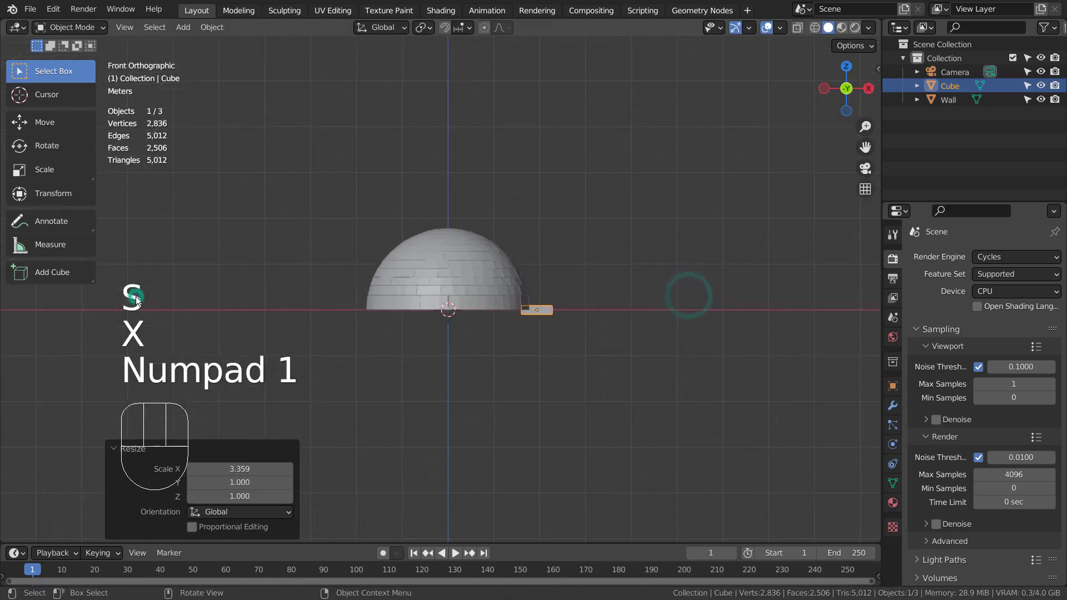
key(g)
key(z)
key(1)
key(KP_Enter)
Try moving the cube about -6.35 m along Y.
scroll(349, 398, up, 8)
key(g)
key(y)
click(431, 383)
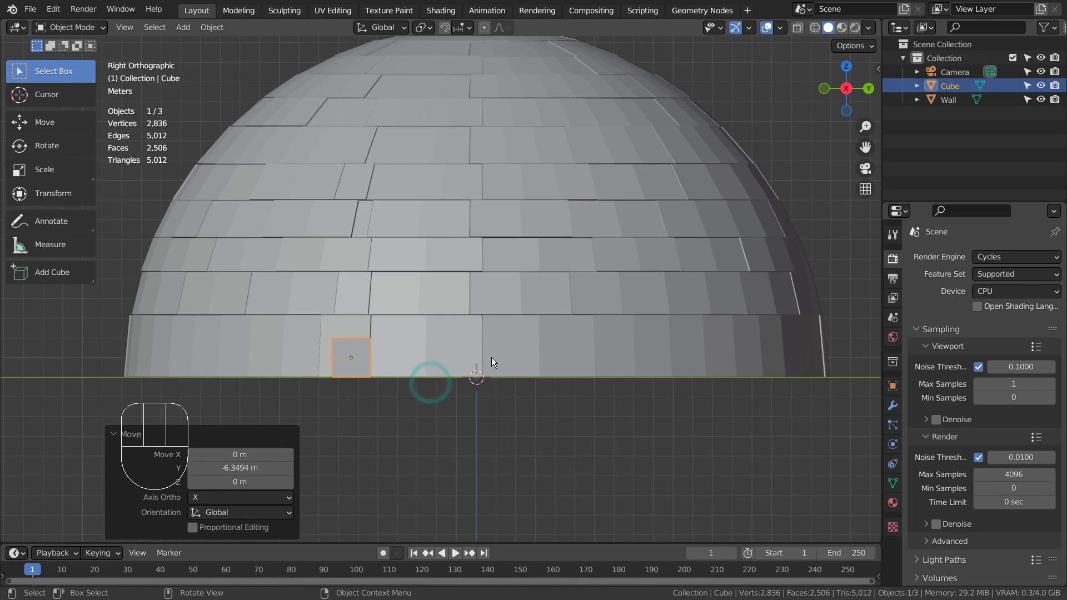
key(ctrl+z)
Set the cube's origin to the 3D cursor and scale the cube uniformly by about 1.6.
click(212, 27)
mouse_move(244, 57)
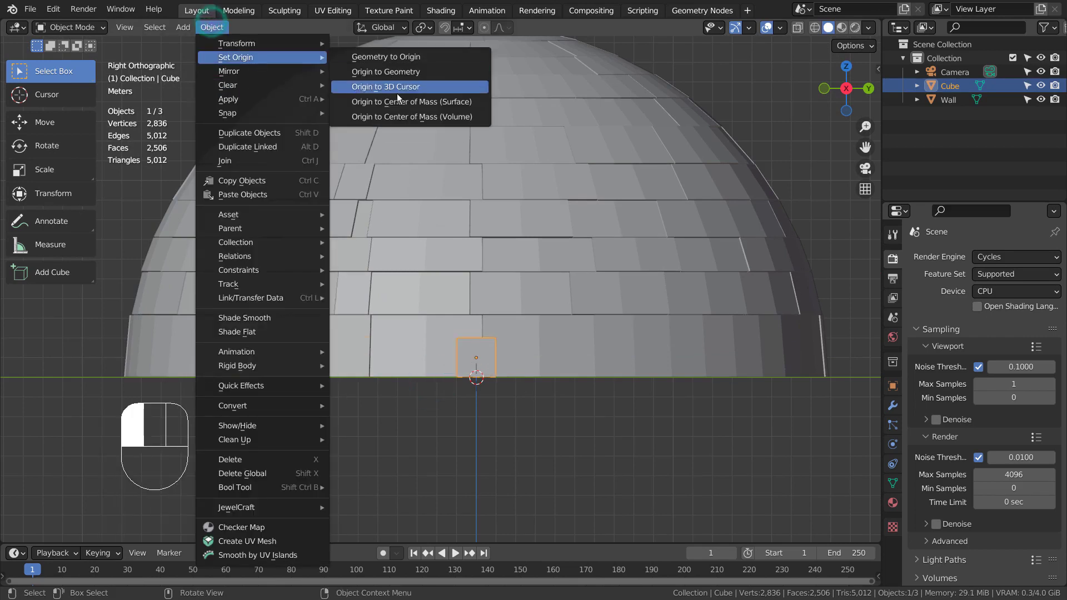
click(408, 89)
key(s)
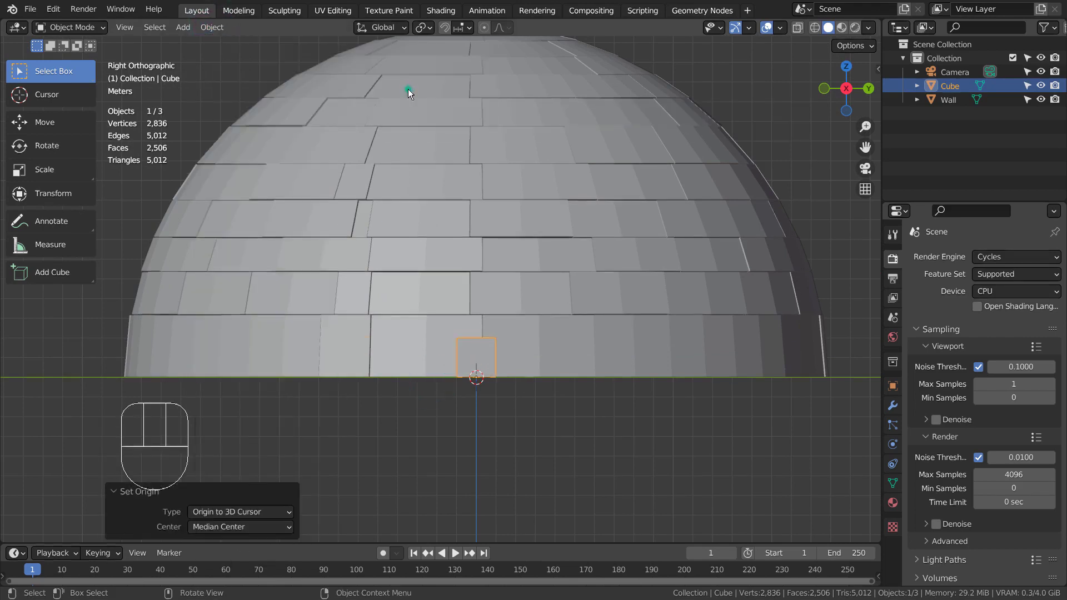
click(597, 359)
Move the enlarged cube about -5.64 m along Y to one side of the dome's centre.
key(g)
key(x)
key(y)
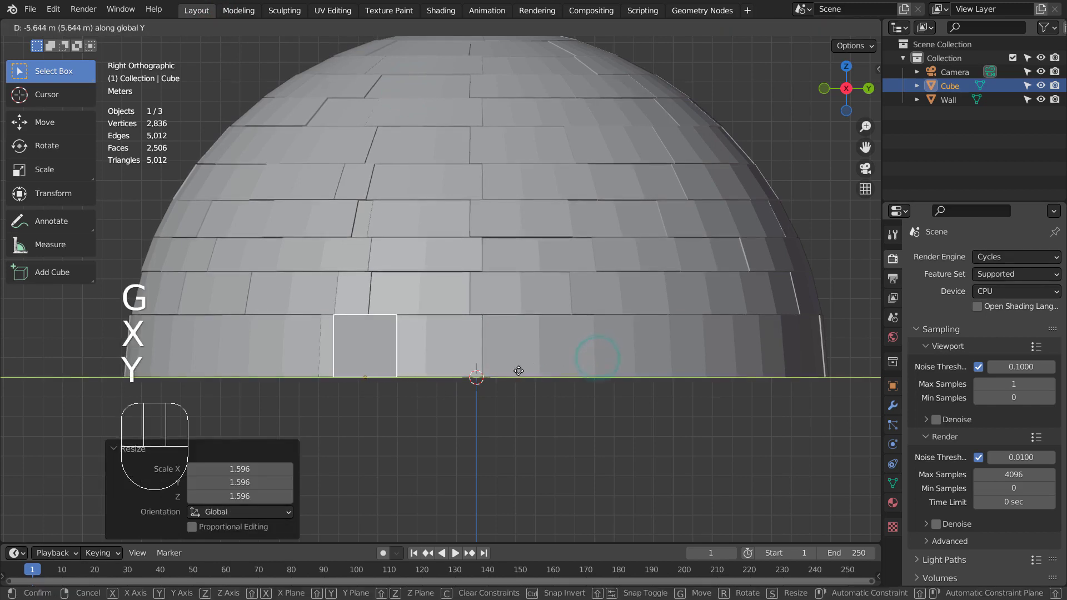
click(519, 371)
Duplicate the cube three times, stacking the copies upward and stepping the upper ones toward the dome's centre.
key(shift+d)
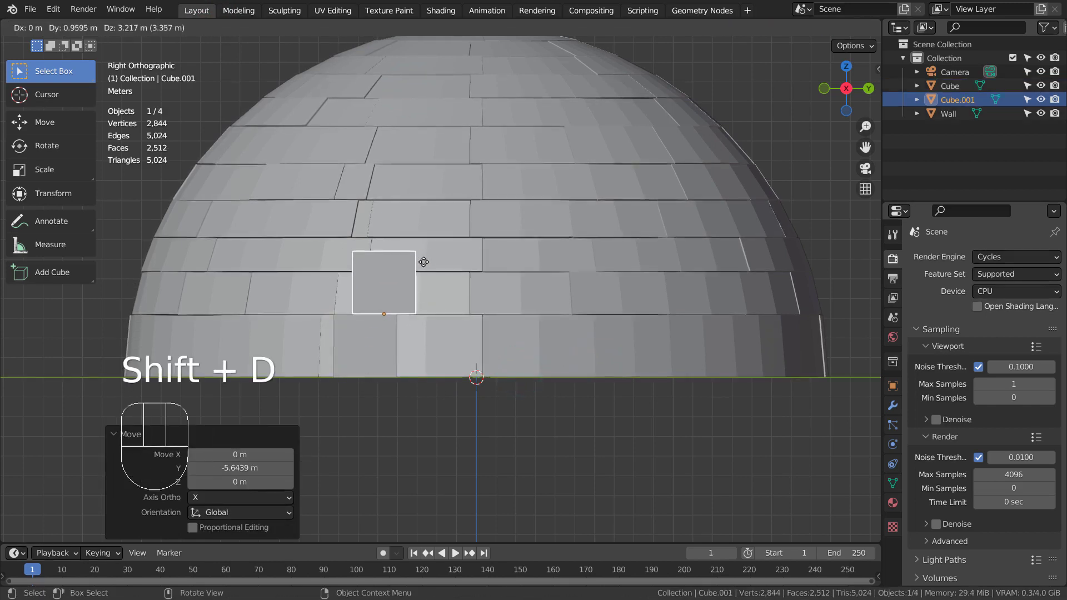
click(410, 262)
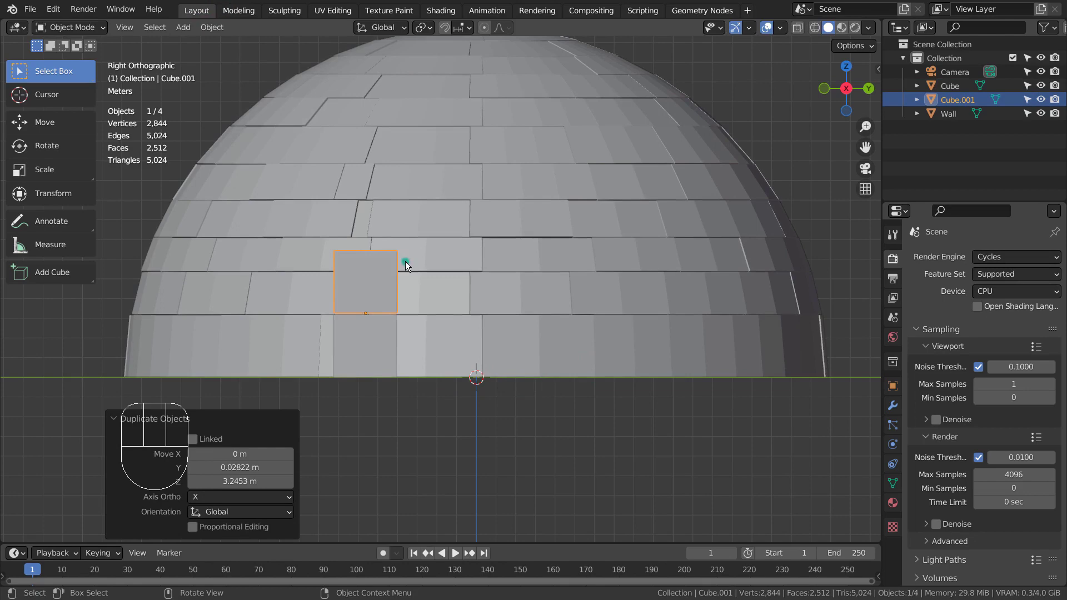
key(shift+d)
click(438, 201)
key(shift+d)
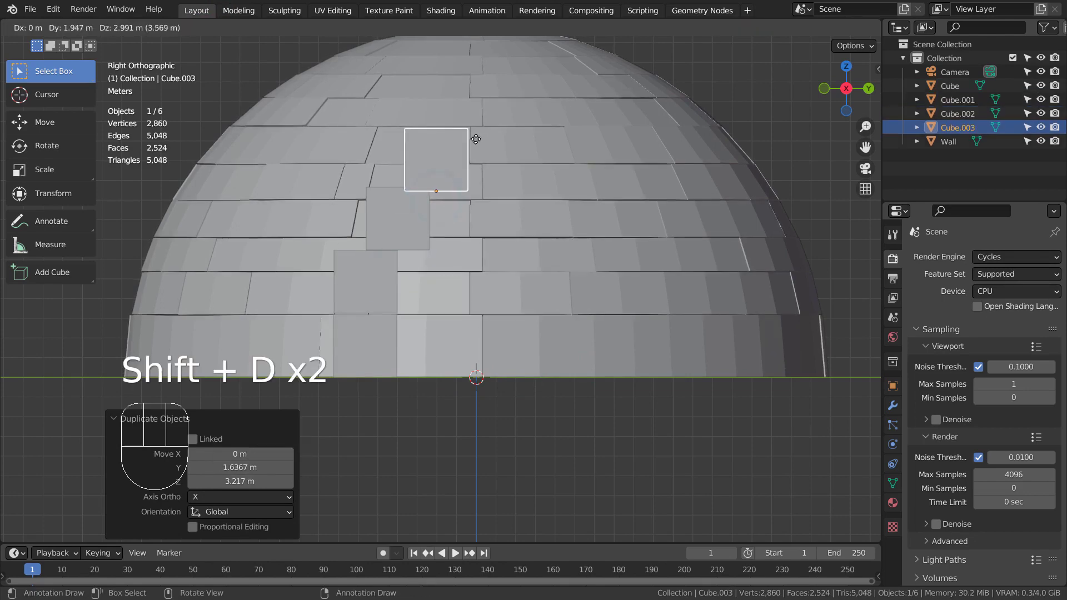
click(477, 136)
Select all four stacked cubes and move them together along X relative to the dome.
middle_drag(477, 136, 640, 333)
scroll(639, 329, down, 10)
key(b)
drag(546, 284, 667, 452)
key(g)
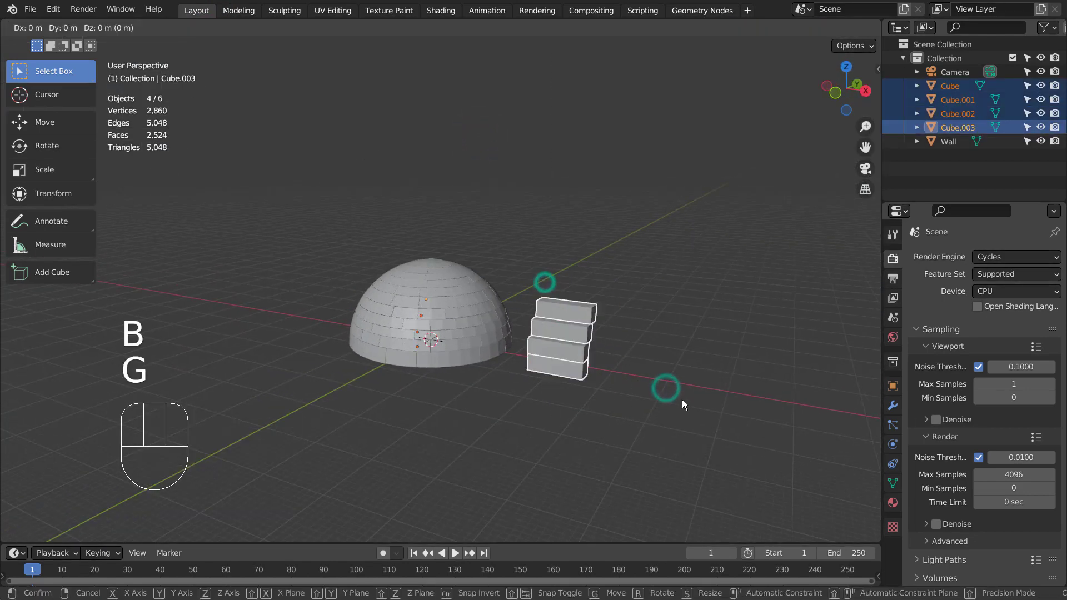
key(x)
click(628, 390)
Delete the uppermost cube of the stack.
scroll(568, 382, up, 5)
click(389, 279)
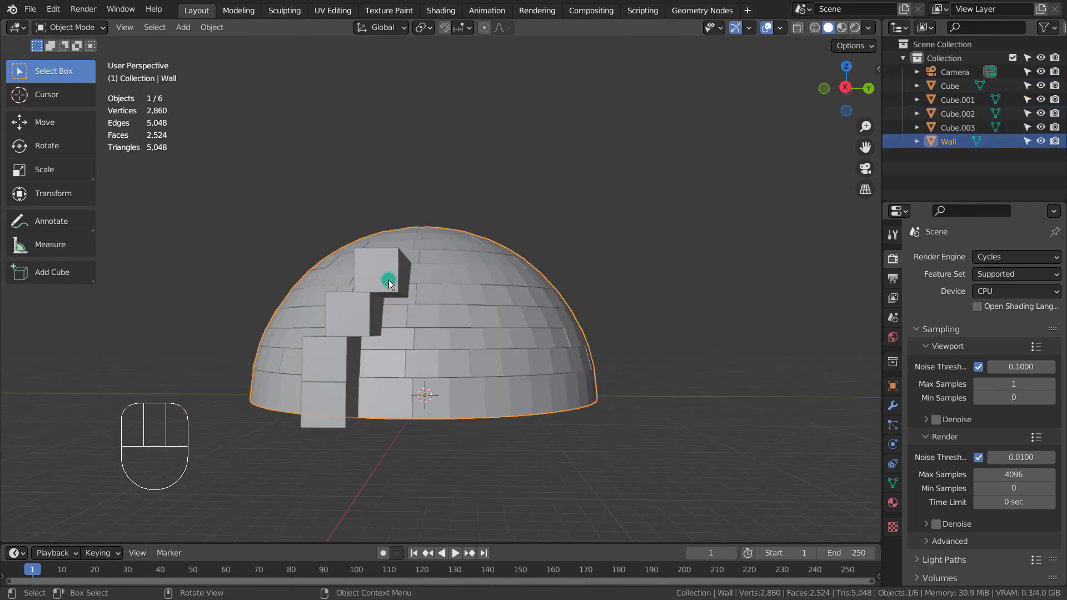
key(x)
Shift the two upper cubes together along Y until the top one reaches the dome's centre line.
key(KP_1)
key(KP_3)
scroll(379, 347, up, 1)
click(314, 400)
shift+click(340, 359)
key(g)
key(y)
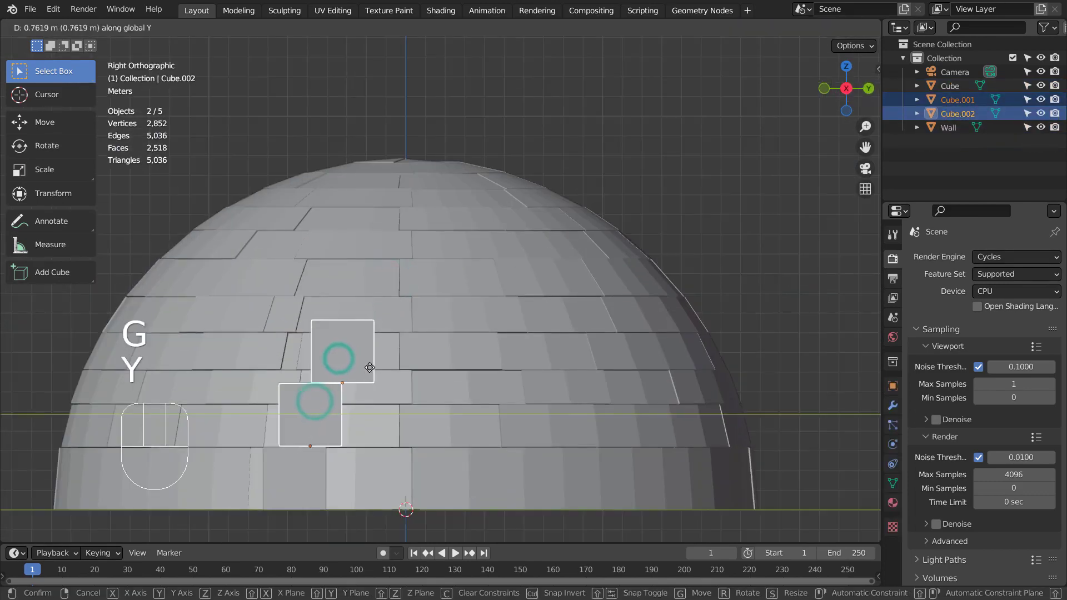
click(399, 368)
Move the lowest cube along Y closer beneath the cube above it.
click(302, 476)
key(g)
key(x)
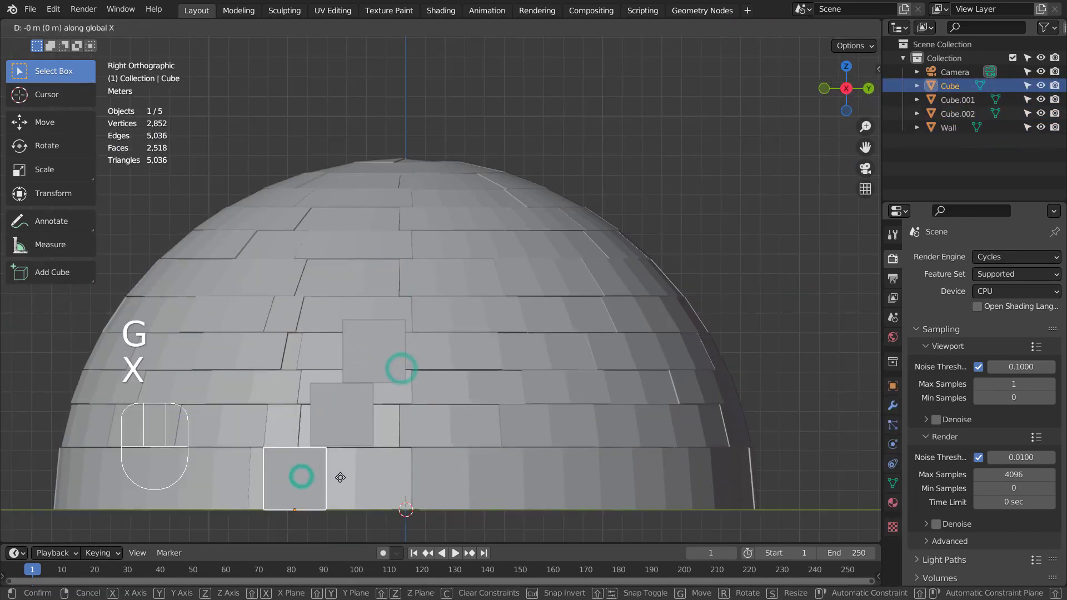
key(y)
click(338, 479)
Slant the lowest cube's outer side by sliding its upper outer edge along Y to the corner of the cube above.
click(369, 342)
click(322, 468)
key(Tab)
key(shift+z)
key(b)
drag(318, 376, 352, 400)
key(KP_1)
key(KP_3)
key(shift+z)
key(g)
key(y)
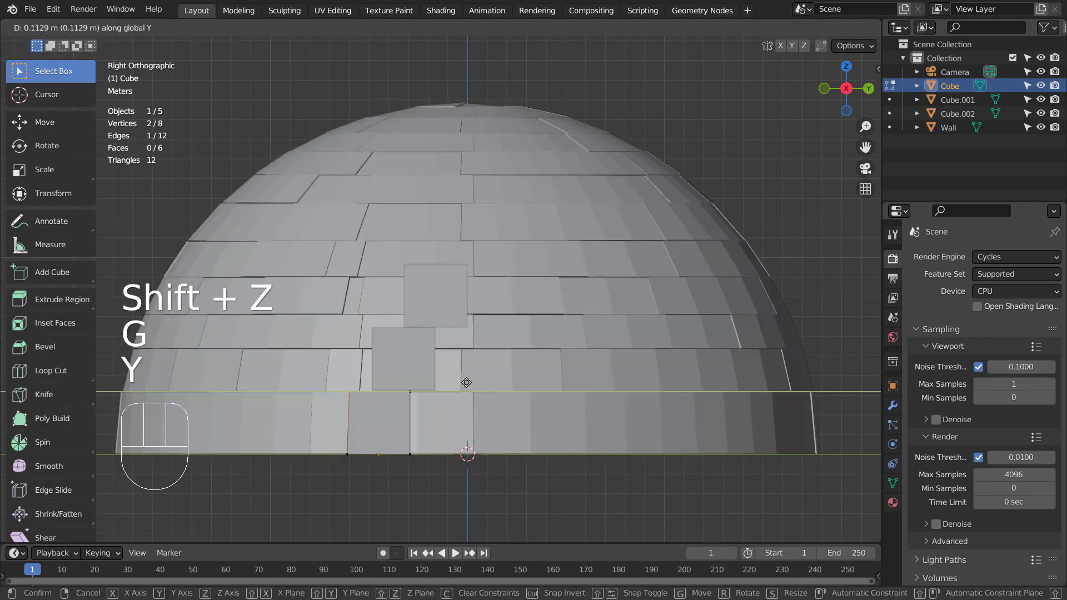
click(481, 383)
key(b)
key(Tab)
Slant the middle cube's outer side by moving its upper outer edge about 1.6 m along Y to the top cube's corner.
click(391, 359)
key(Tab)
key(shift+z)
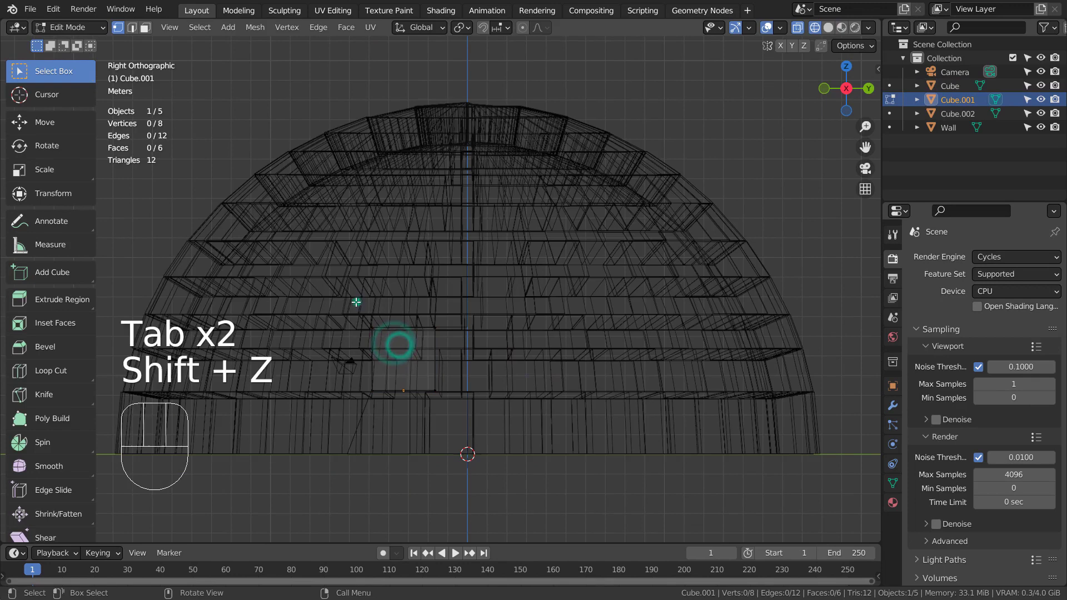
key(b)
key(Tab)
key(shift+z)
key(Tab)
key(g)
key(y)
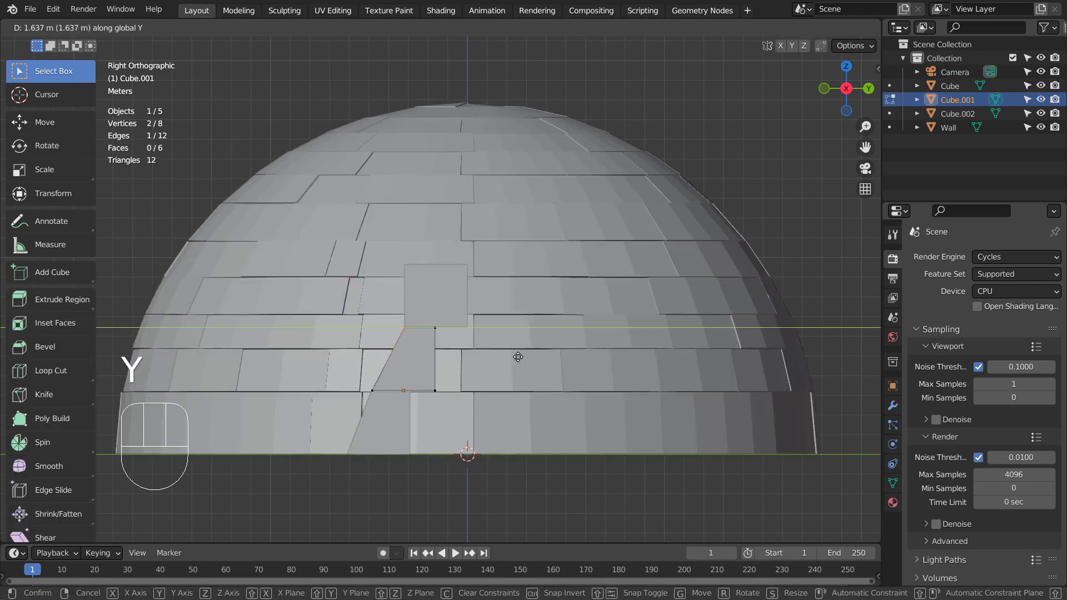
click(516, 357)
key(Tab)
key(Tab)
key(Tab)
Flatten the top cube into a low block by moving its upper vertices down along Z.
click(441, 288)
key(Tab)
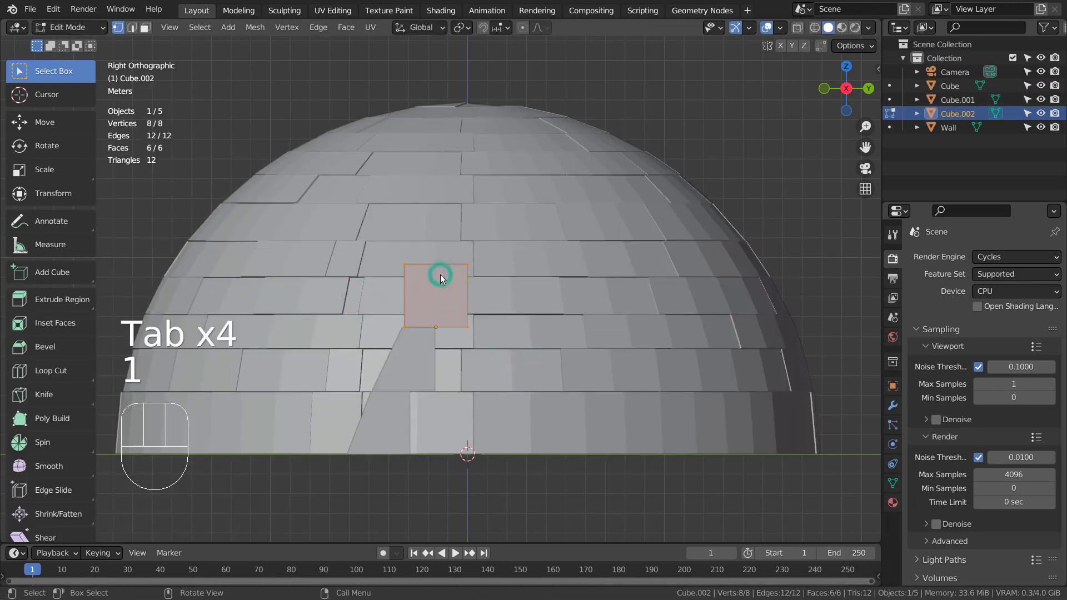
key(1)
key(shift+z)
key(b)
key(g)
drag(433, 222, 483, 333)
click(424, 295)
key(b)
key(g)
key(z)
click(524, 339)
Bevel the top block's outer end by sliding its upper outer edge along Y toward the dome's centre.
key(b)
drag(383, 278, 483, 334)
key(g)
key(x)
key(y)
click(515, 343)
key(Tab)
key(shift+z)
mouse_move(519, 413)
middle_down()
mouse_move(661, 424)
mouse_move(572, 428)
middle_up()
key(KP_1)
key(KP_3)
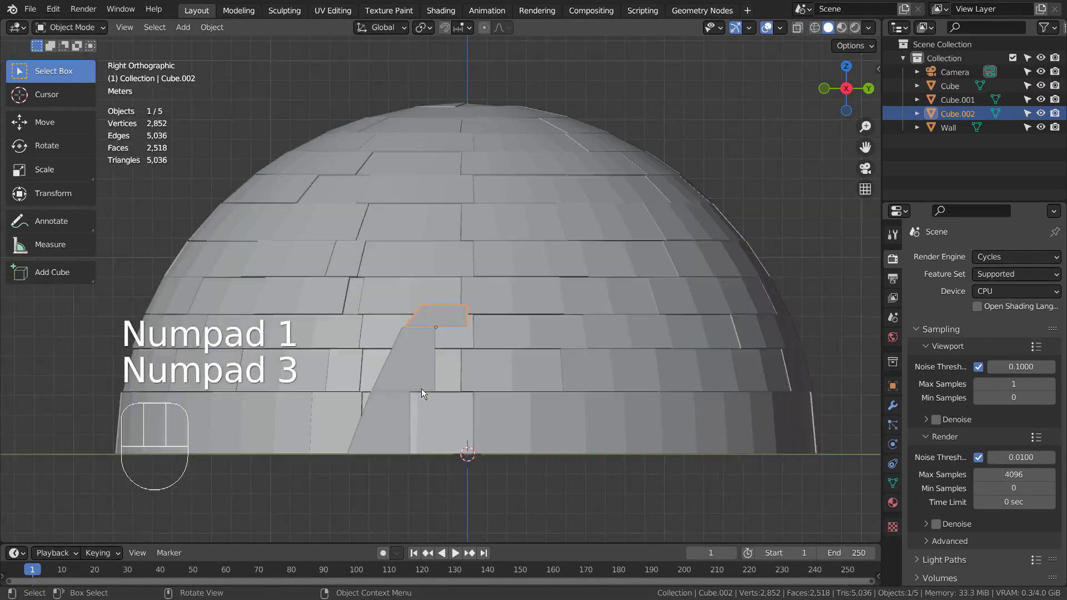
Move the lowest block's bottom inner edge along Y so its inner side slants parallel to its outer side.
click(382, 457)
key(Tab)
key(shift+z)
key(1)
key(b)
drag(382, 452, 465, 495)
key(g)
key(y)
click(440, 517)
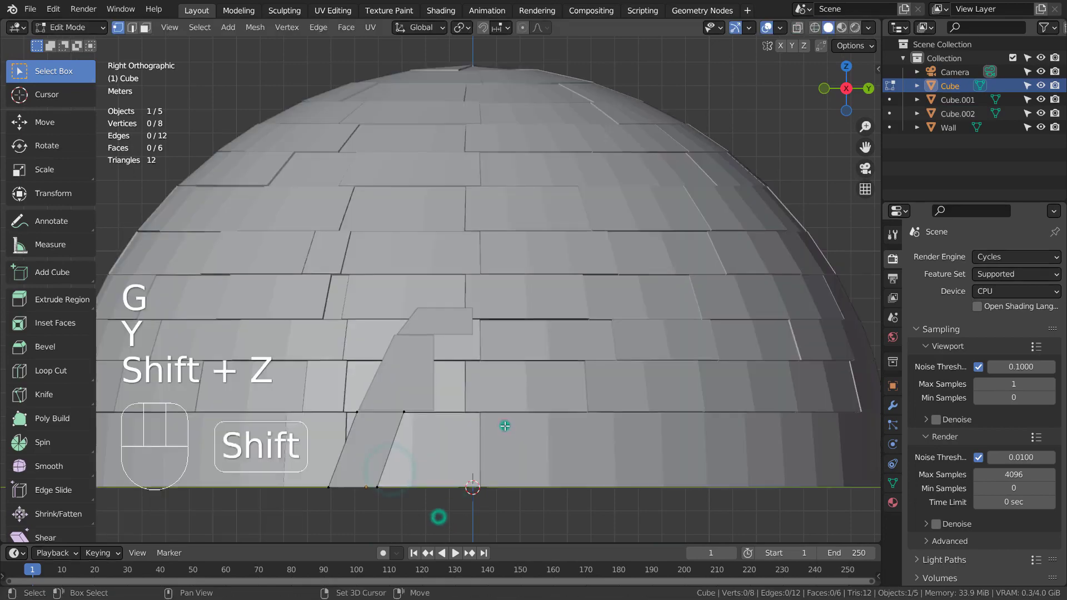
Move the middle block's lower inner edge about 0.96 m along negative Y to slant its inner side in line with the lowest block.
key(shift+z)
key(Tab)
click(423, 392)
key(Tab)
key(shift+z)
key(b)
drag(489, 393, 365, 460)
key(g)
key(x)
key(y)
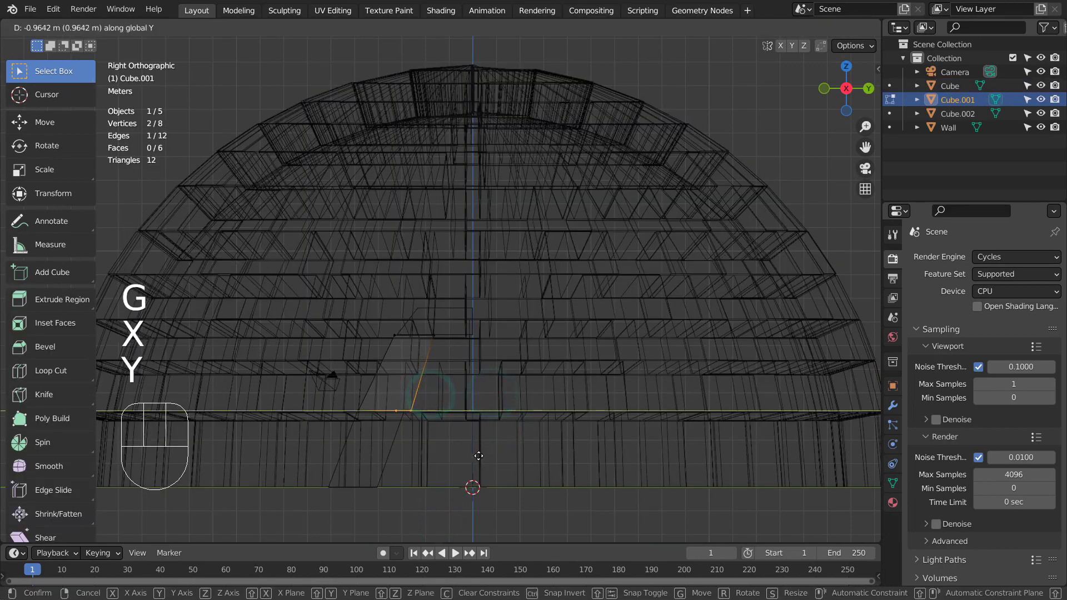
click(476, 456)
key(Tab)
key(shift+z)
Join the three entrance blocks into one object.
click(522, 424)
middle_drag(523, 424, 529, 418)
scroll(655, 426, down, 5)
middle_drag(655, 426, 418, 371)
click(418, 371)
shift+click(361, 468)
key(ctrl+j)
Add a Mirror modifier to the joined entrance blocks, mirroring on the Y axis only.
click(893, 406)
click(1001, 256)
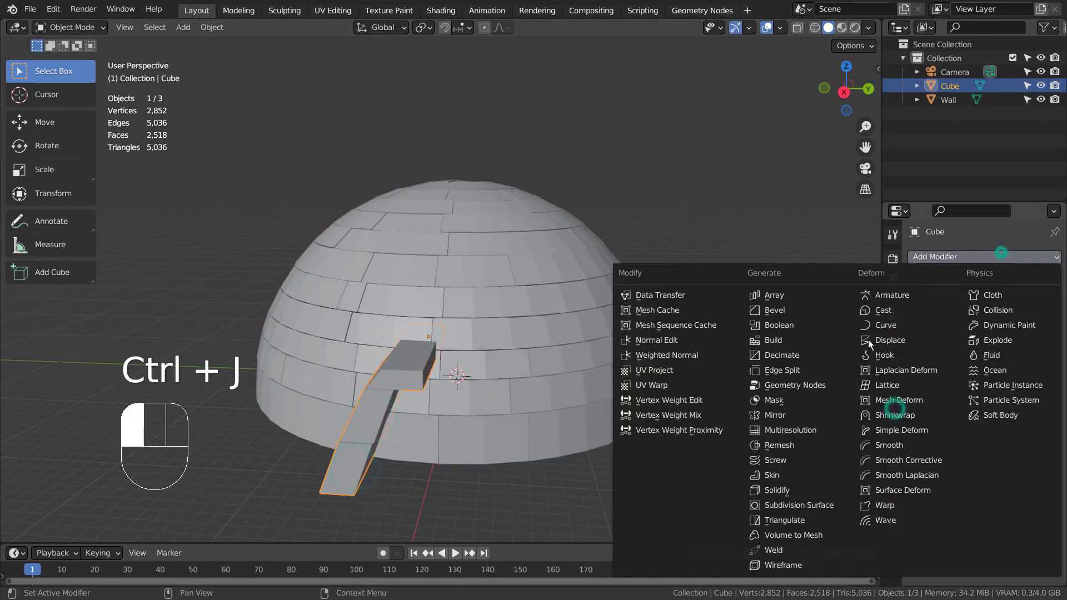
click(776, 415)
click(1010, 300)
click(981, 300)
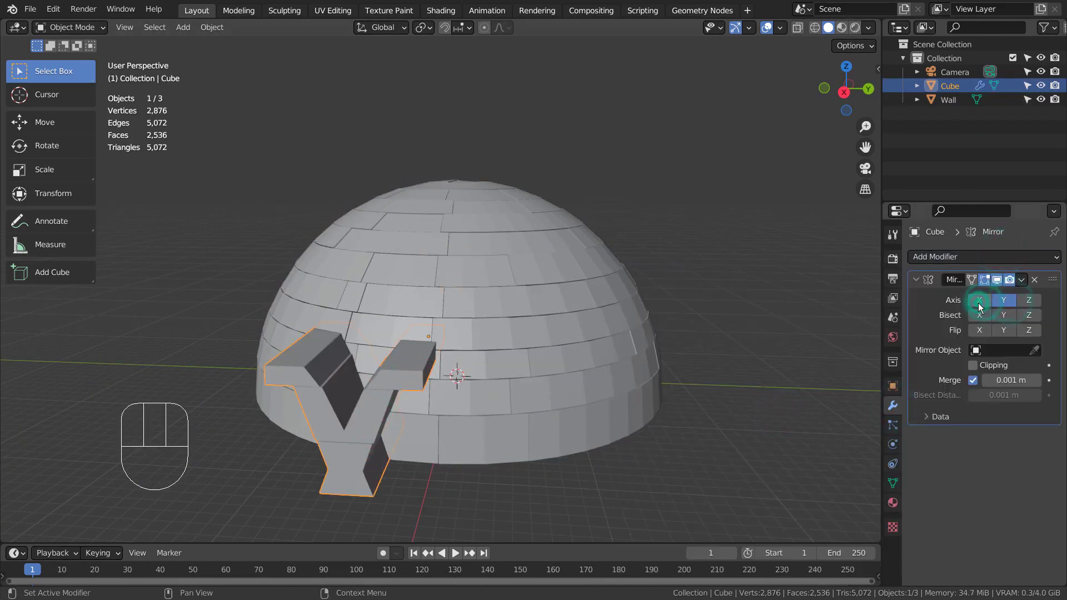
Set the entrance object's origin to the 3D cursor so the mirrored half completes the arch.
key(KP_1)
key(KP_3)
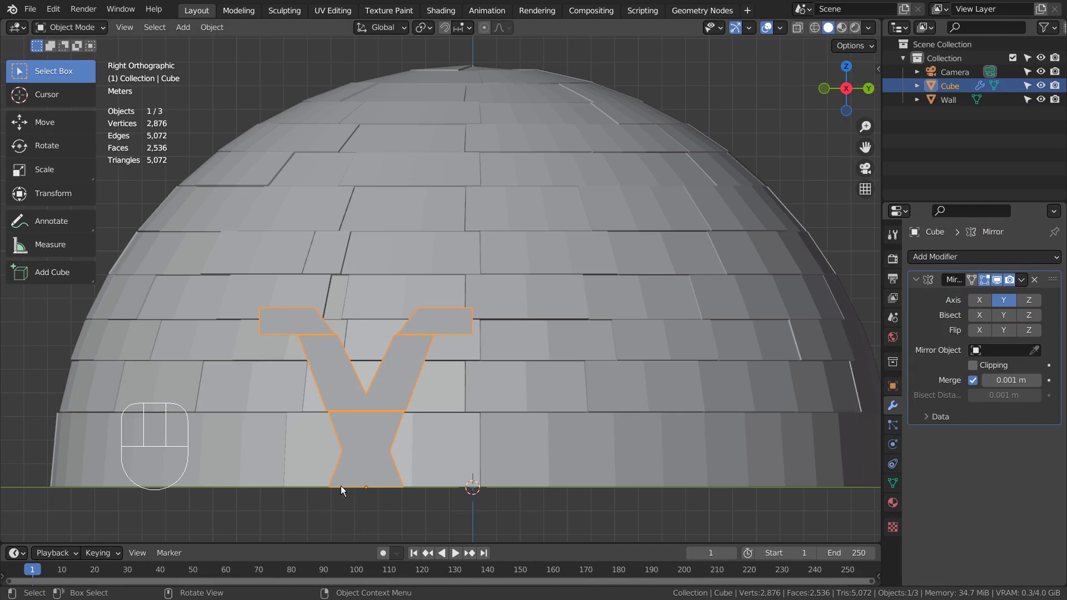
click(212, 27)
mouse_move(239, 55)
click(417, 78)
scroll(539, 359, down, 5)
click(503, 421)
middle_drag(502, 421, 574, 436)
key(Tab)
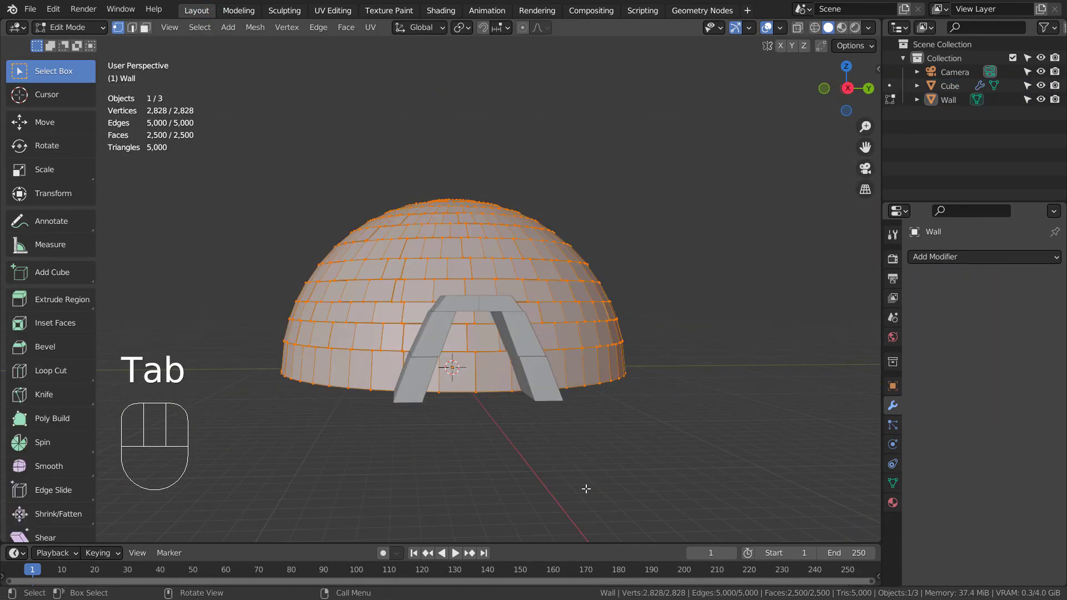
key(KP_1)
key(KP_3)
key(Tab)
Apply the Mirror modifier on the entrance arch.
scroll(525, 349, up, 2)
click(525, 349)
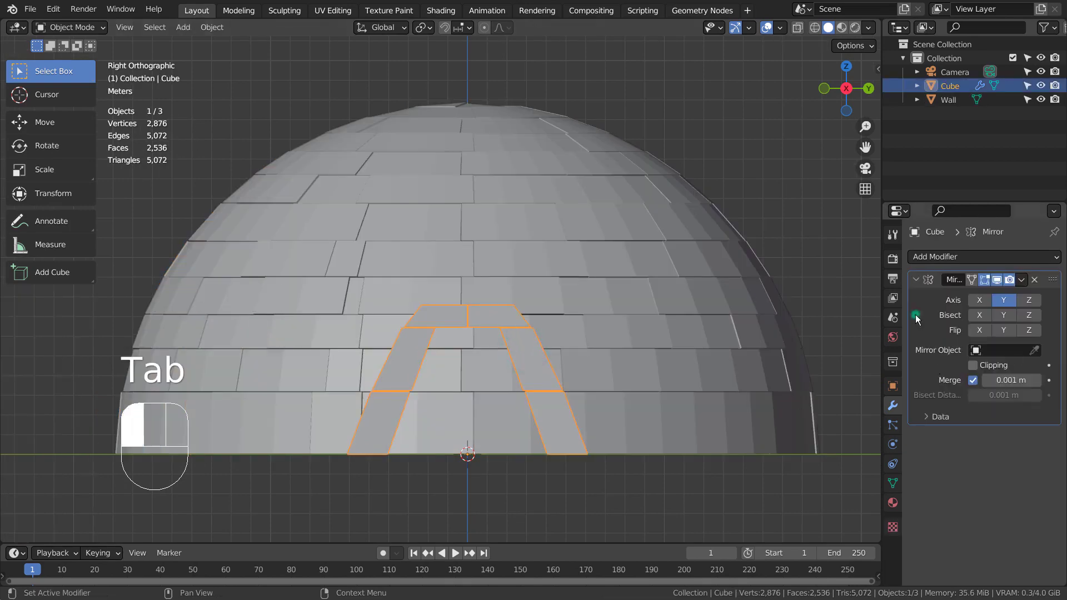
key(ctrl+a)
key(Tab)
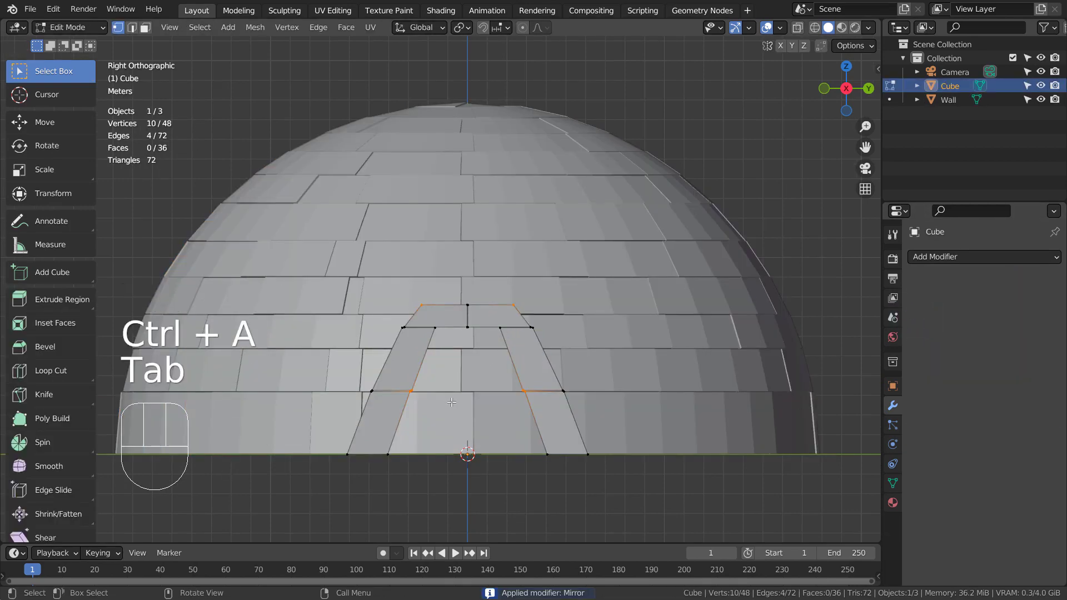
key(shift+z)
click(451, 489)
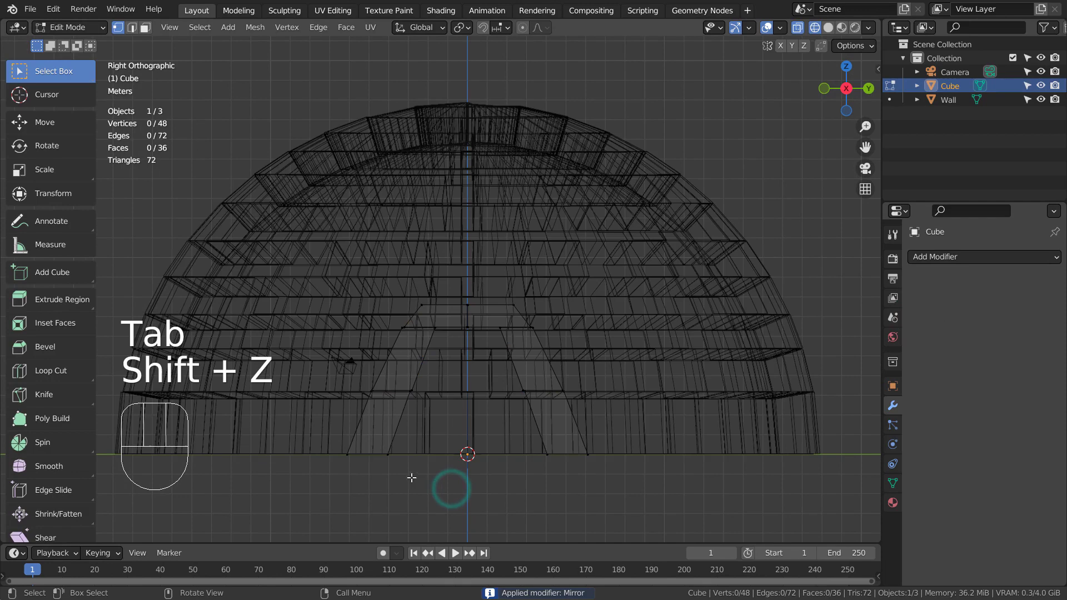
shift+click(392, 436)
key(shift+z)
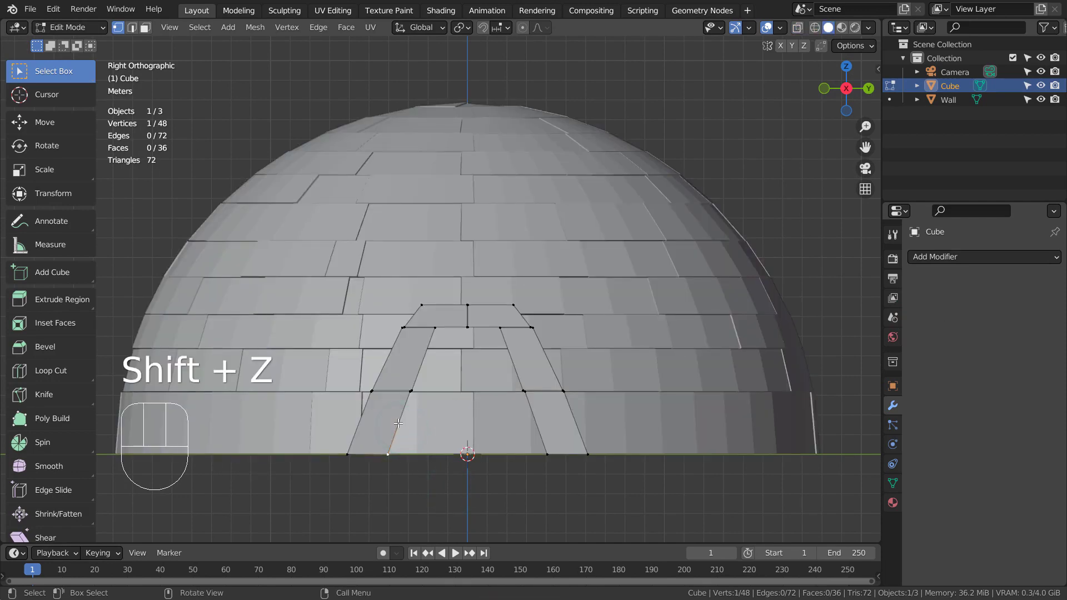
key(2)
alt+click(398, 424)
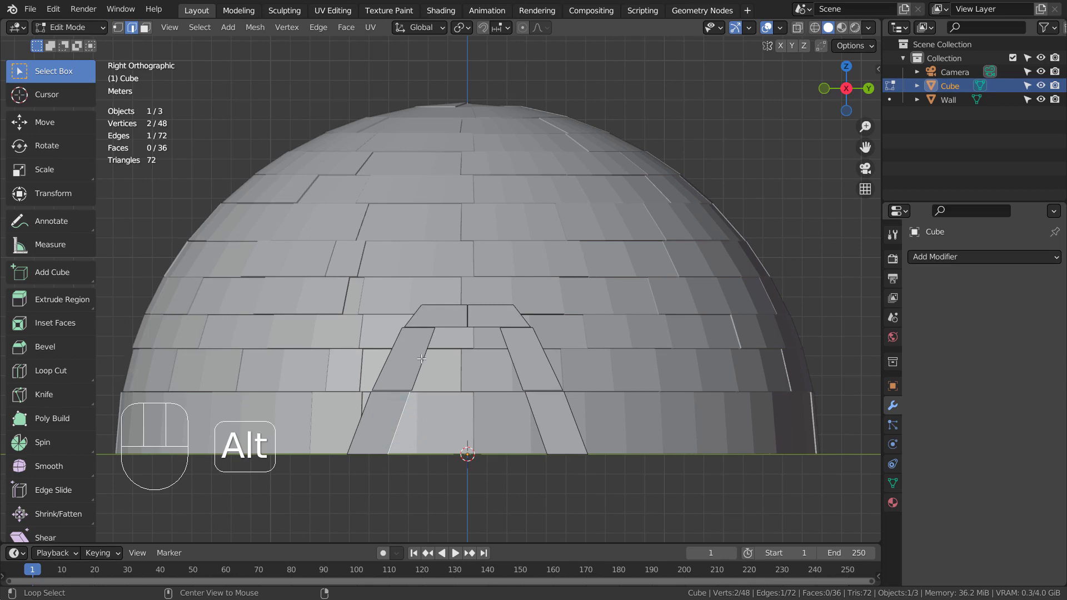
key(Tab)
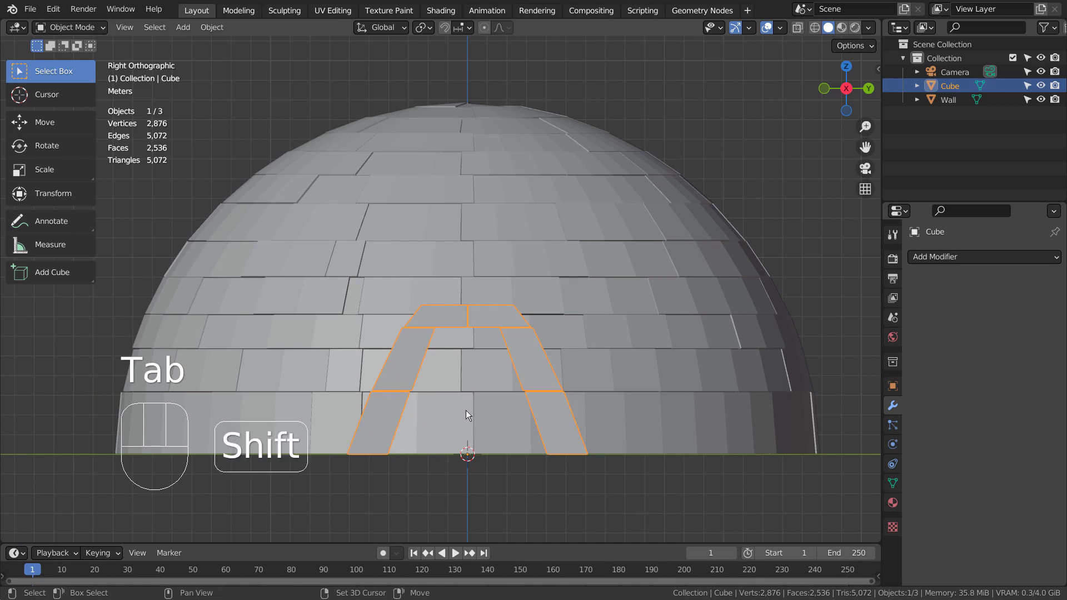
Add a 3D Bezier Point curve and move its point about 4.5 m along negative Y to the base of the arch's leg.
key(shift+a)
mouse_move(506, 319)
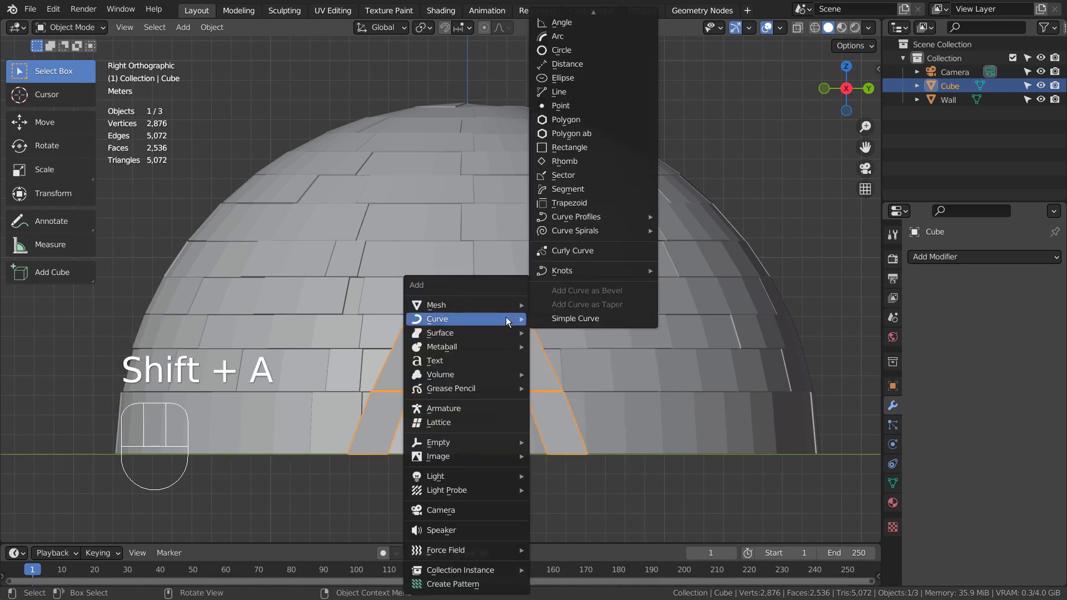
click(565, 106)
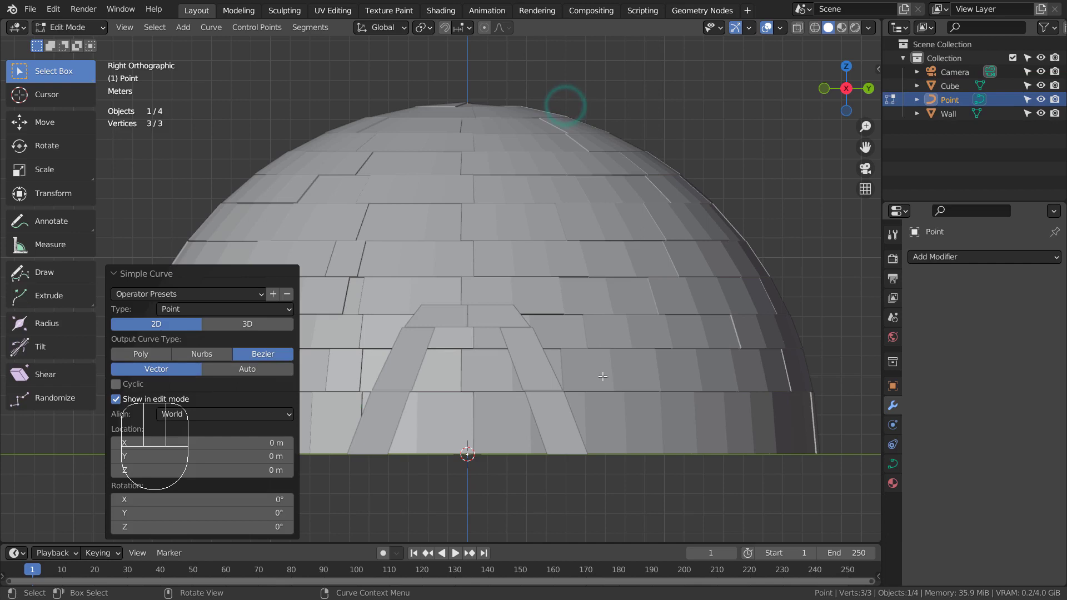
click(248, 317)
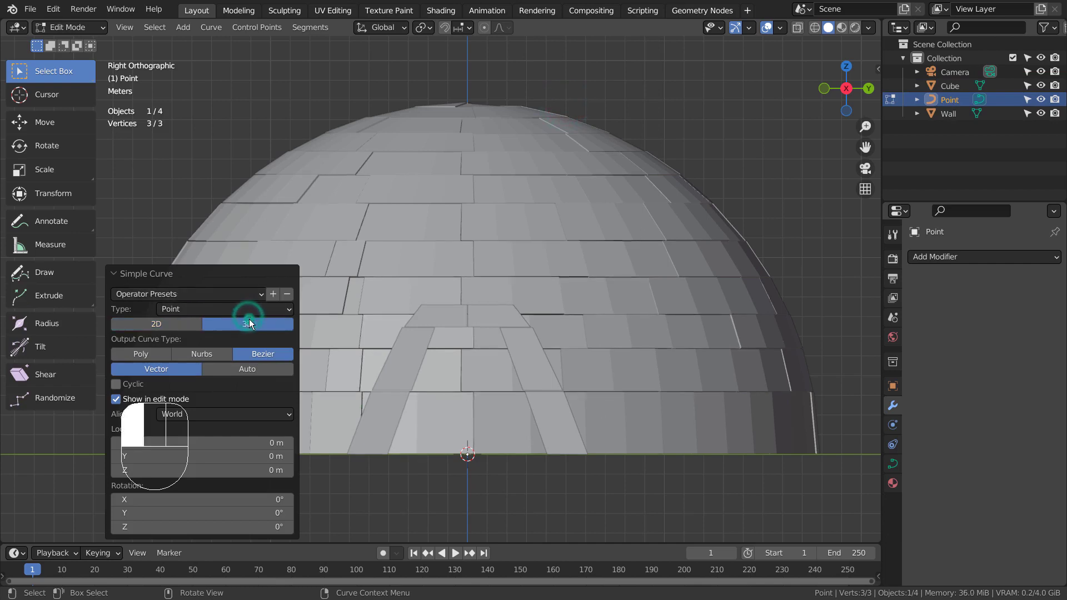
key(g)
key(y)
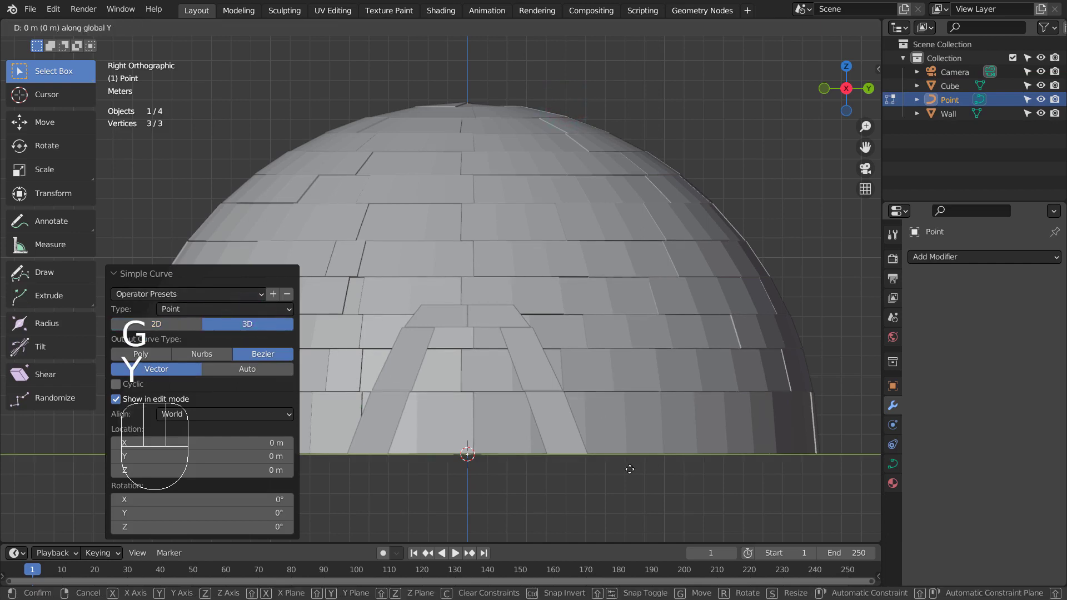
click(597, 469)
Extrude the curve point up one leg, about 3.8 m across the top, down the other leg and back beneath the opening.
key(e)
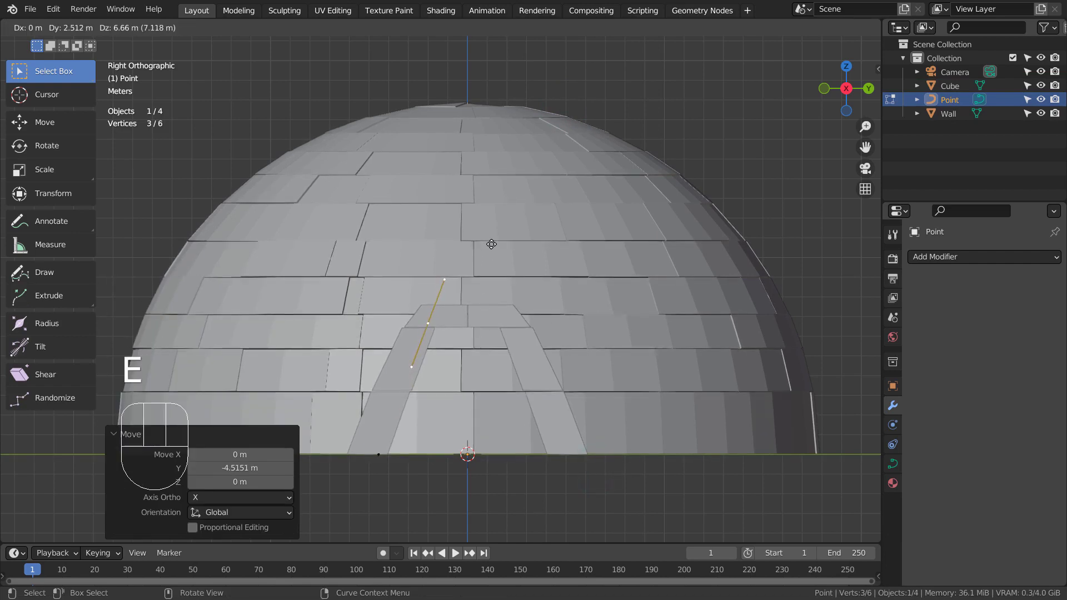
click(490, 247)
key(e)
click(567, 244)
key(e)
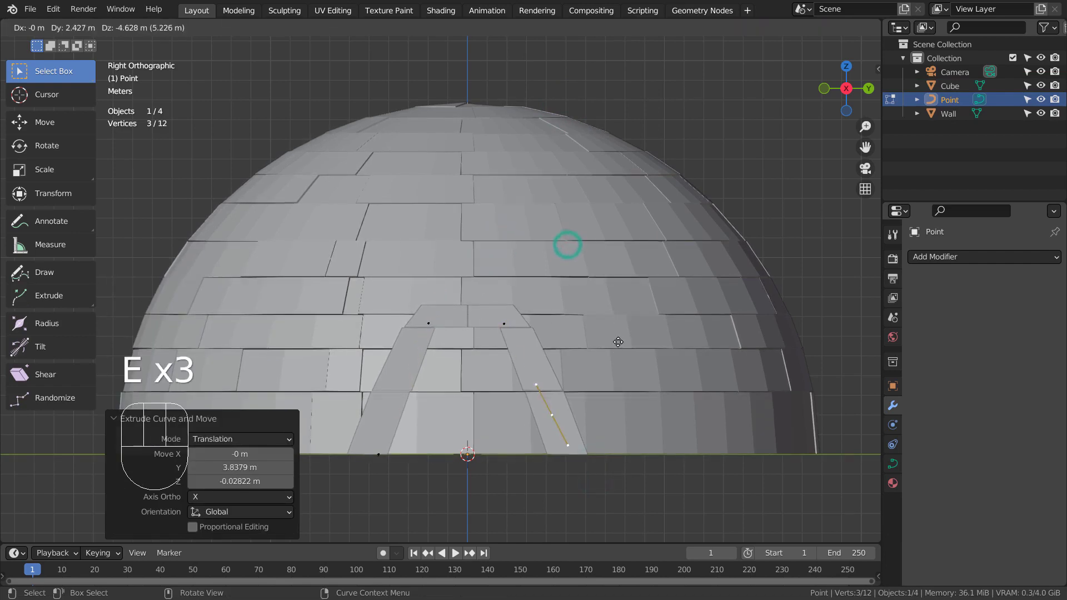
click(616, 376)
key(e)
click(437, 391)
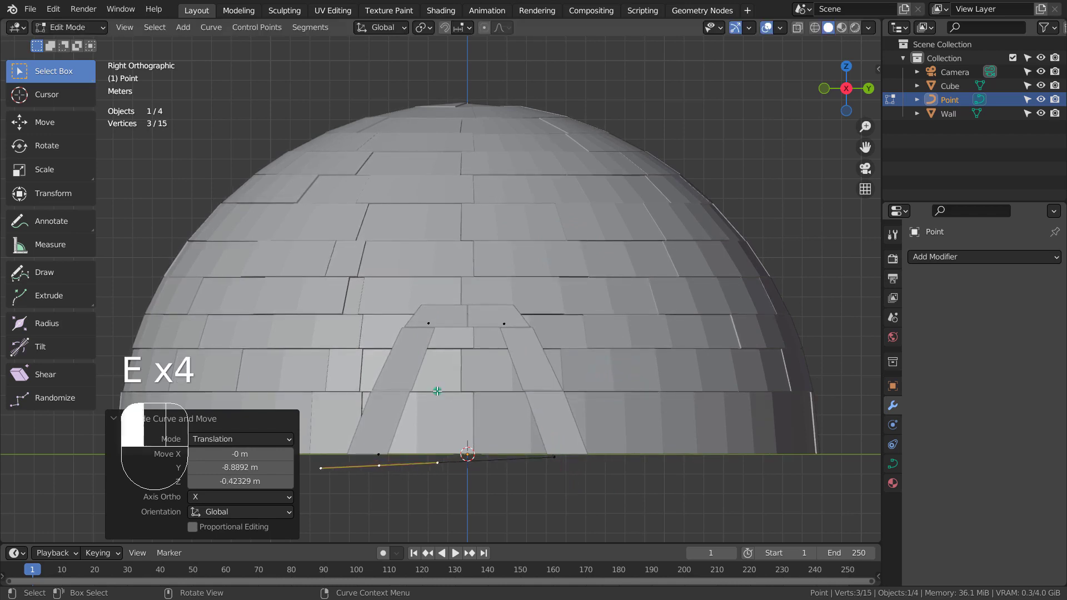
Close the entrance outline by connecting the curve's last point to its first, and finish editing the curve.
shift+click(378, 454)
key(f)
key(Tab)
key(shift+z)
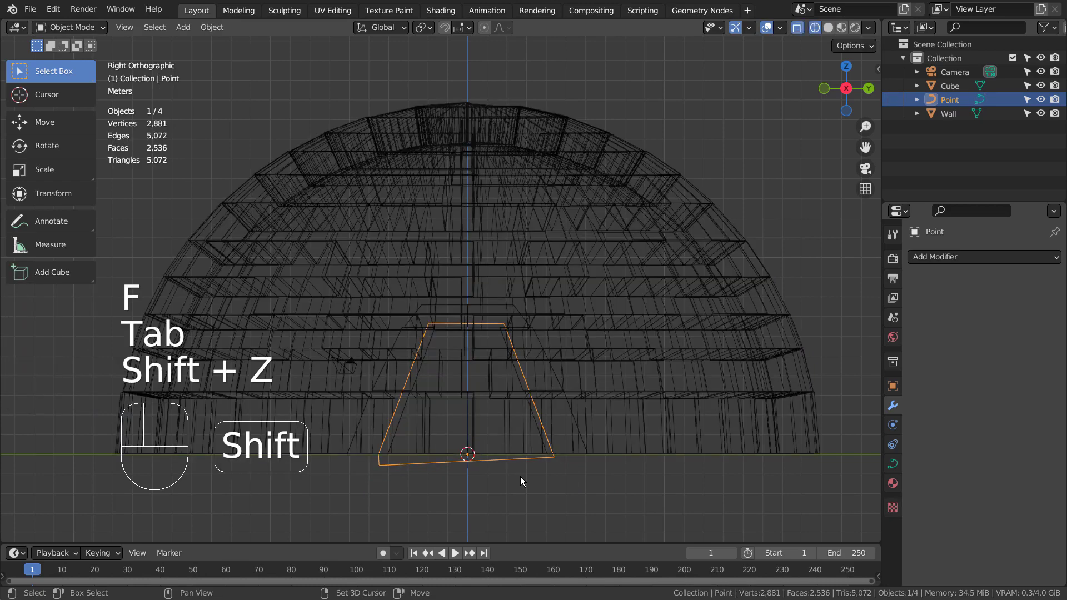
key(shift+z)
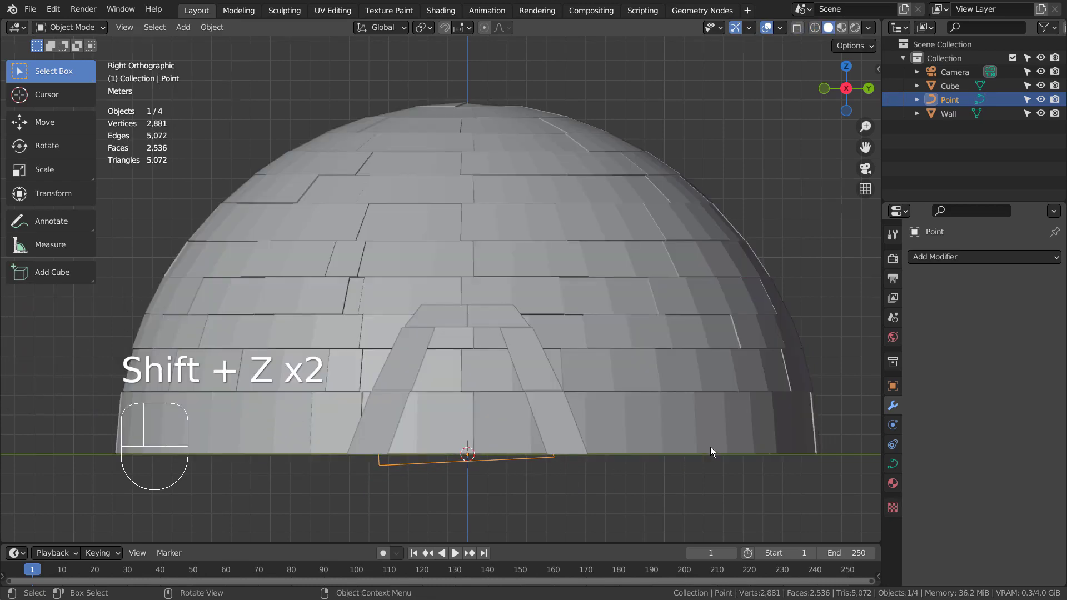
Move the outline curve along X until it stands in front of the entrance arch.
middle_drag(709, 447, 614, 478)
scroll(615, 475, down, 6)
key(g)
key(y)
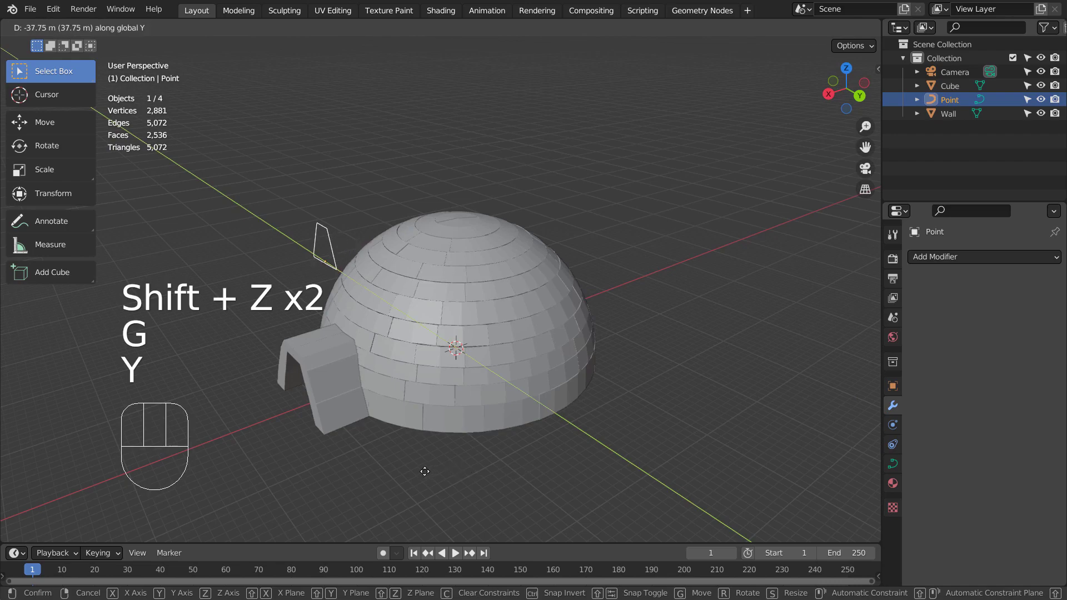
key(x)
click(397, 480)
Add the dome wall to the curve selection and open its mesh for editing in the right orthographic view.
shift+click(436, 357)
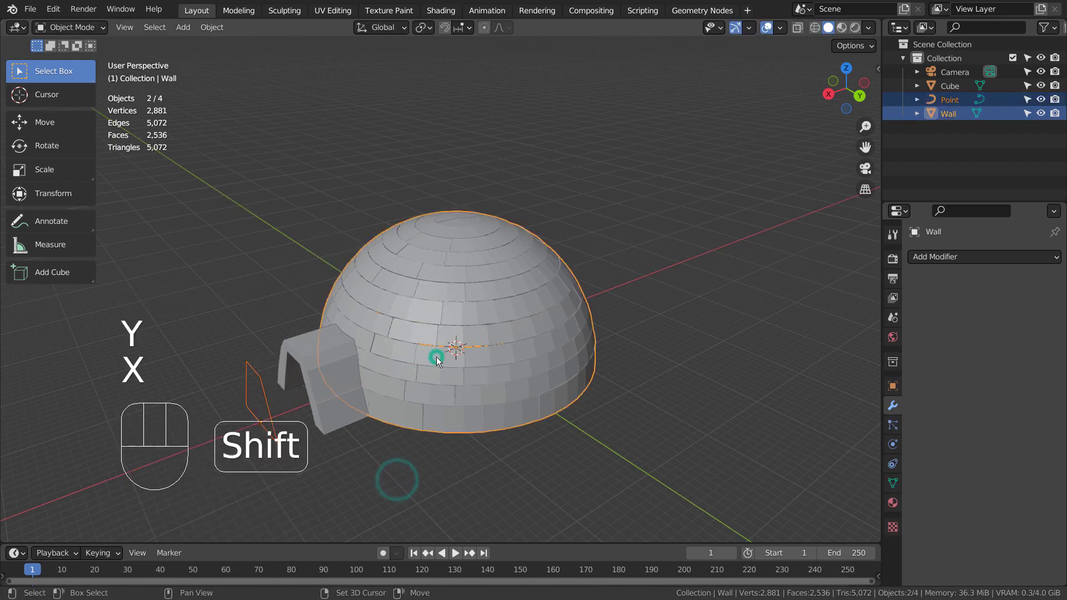
key(KP_1)
key(KP_3)
scroll(436, 357, up, 5)
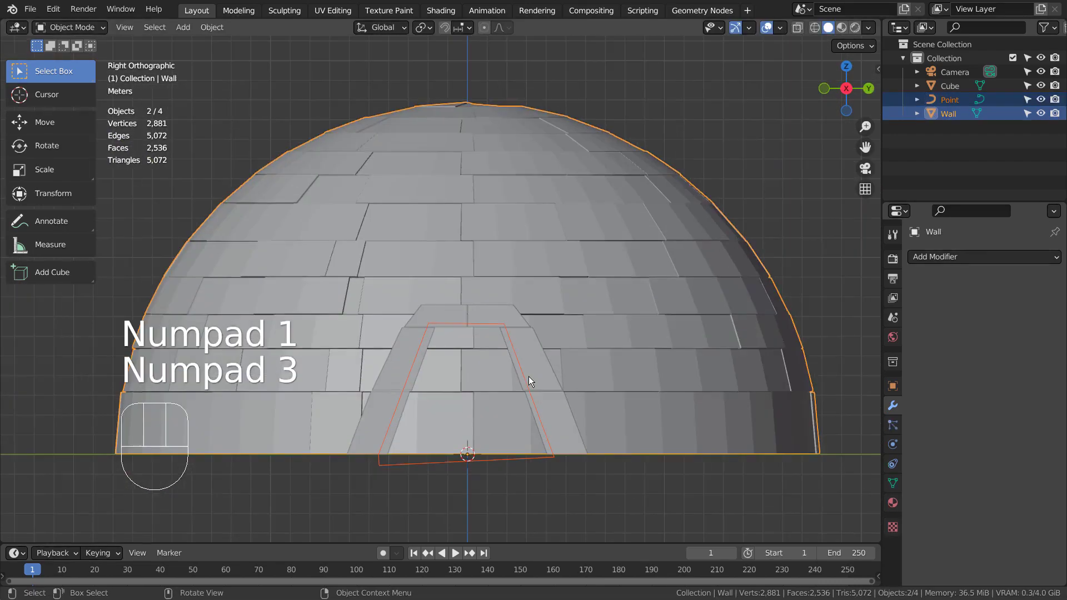
key(Tab)
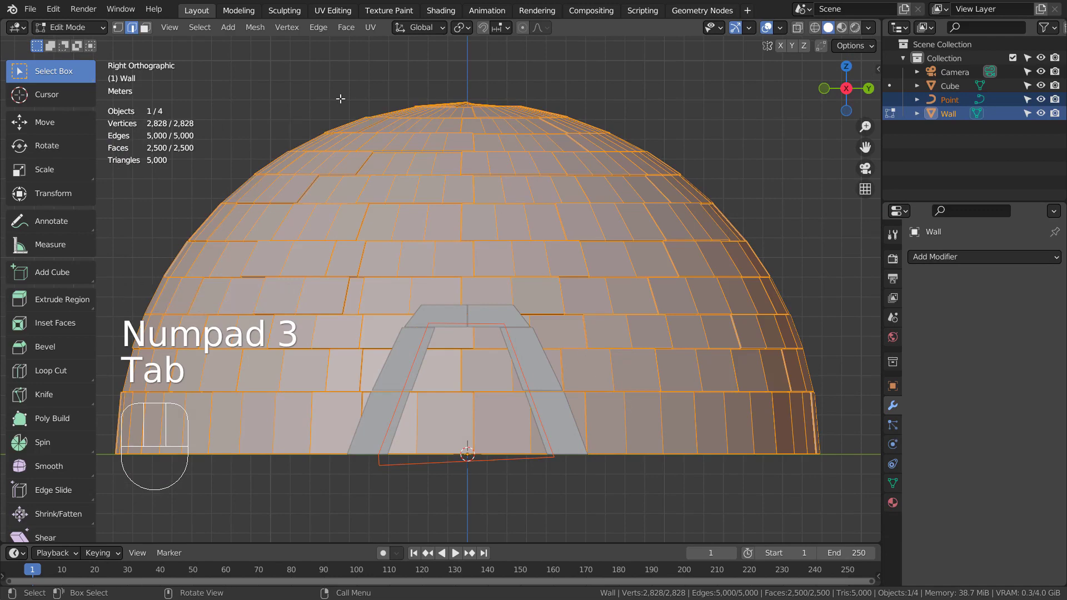
Try a Knife Project of the outline onto the wall with Cut Through enabled, and delete the enclosed faces.
click(257, 29)
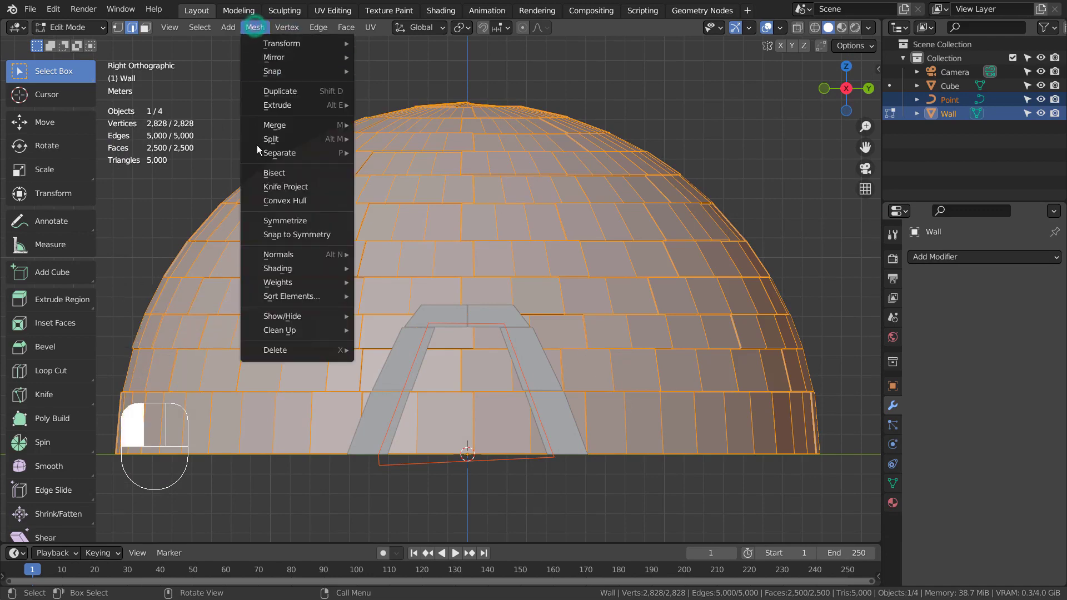
click(277, 186)
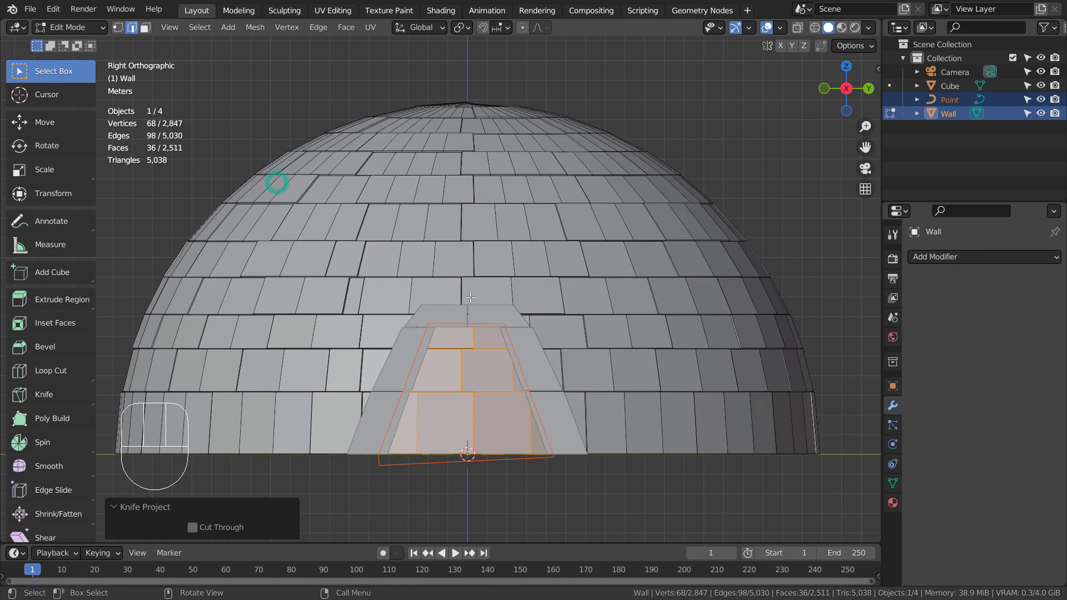
key(x)
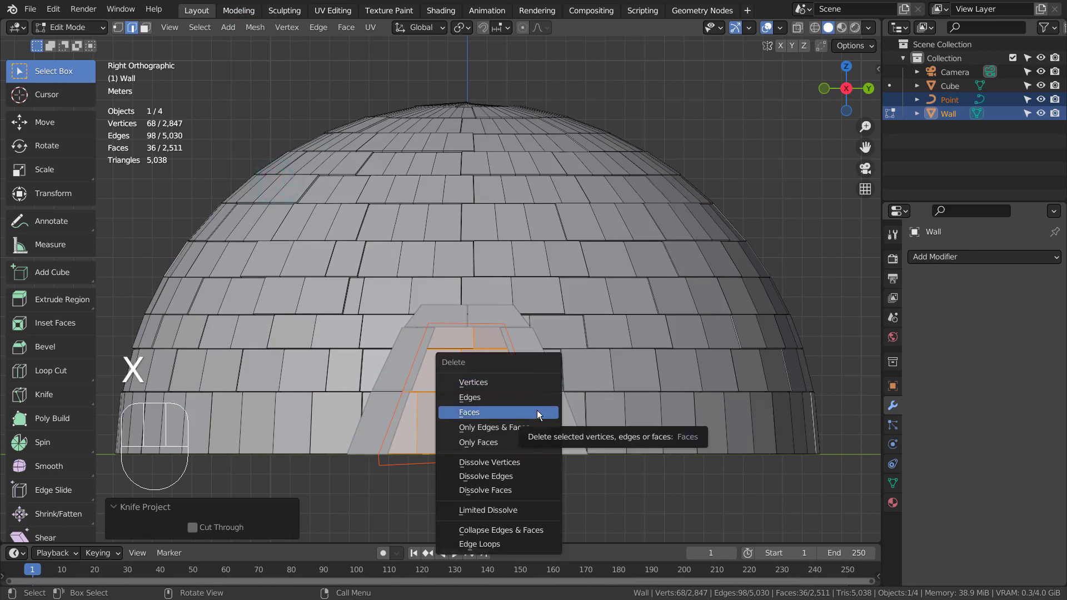
click(193, 527)
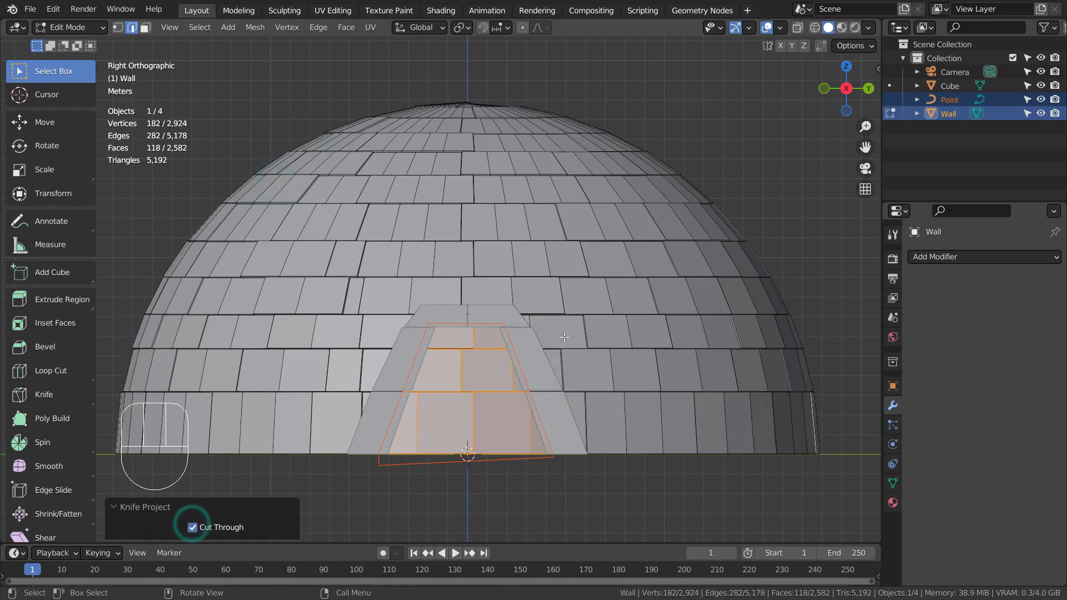
key(x)
click(491, 371)
Undo the face deletion and the cut-through knife projection on the wall.
middle_drag(489, 374, 465, 457)
key(ctrl+z)
key(ctrl+z)
Knife Project the outline curve onto the dome wall from the right orthographic view with Cut Through disabled.
key(KP_1)
key(KP_3)
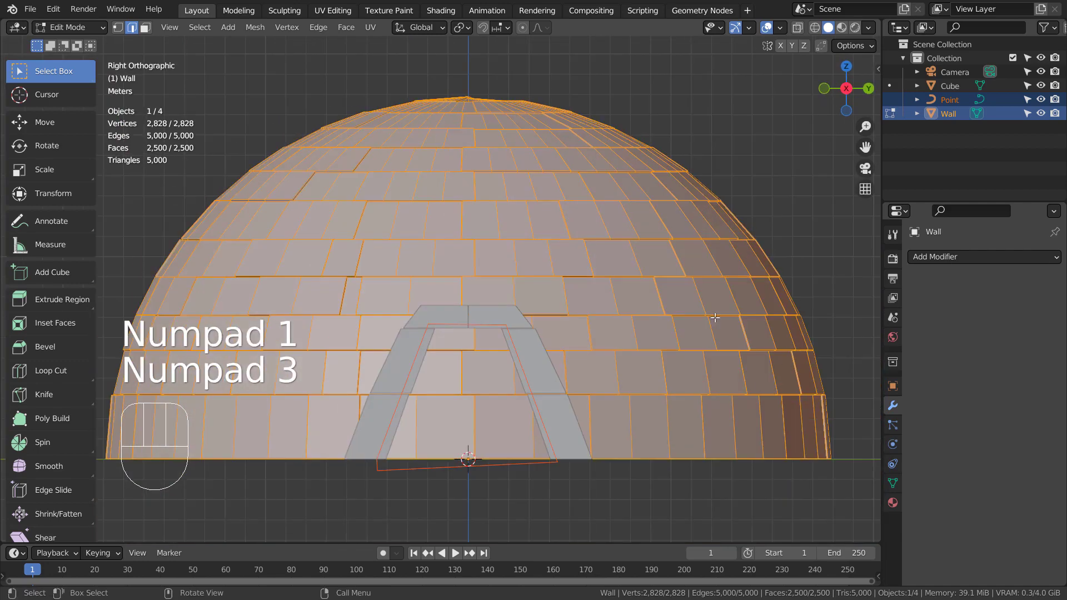
key(shift+z)
key(shift+z)
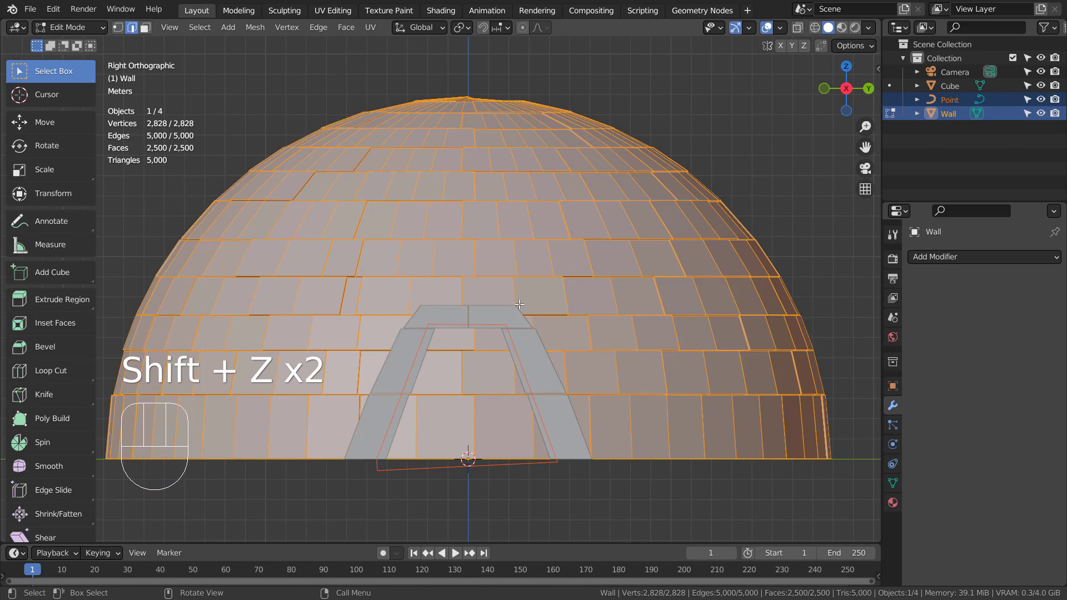
click(256, 27)
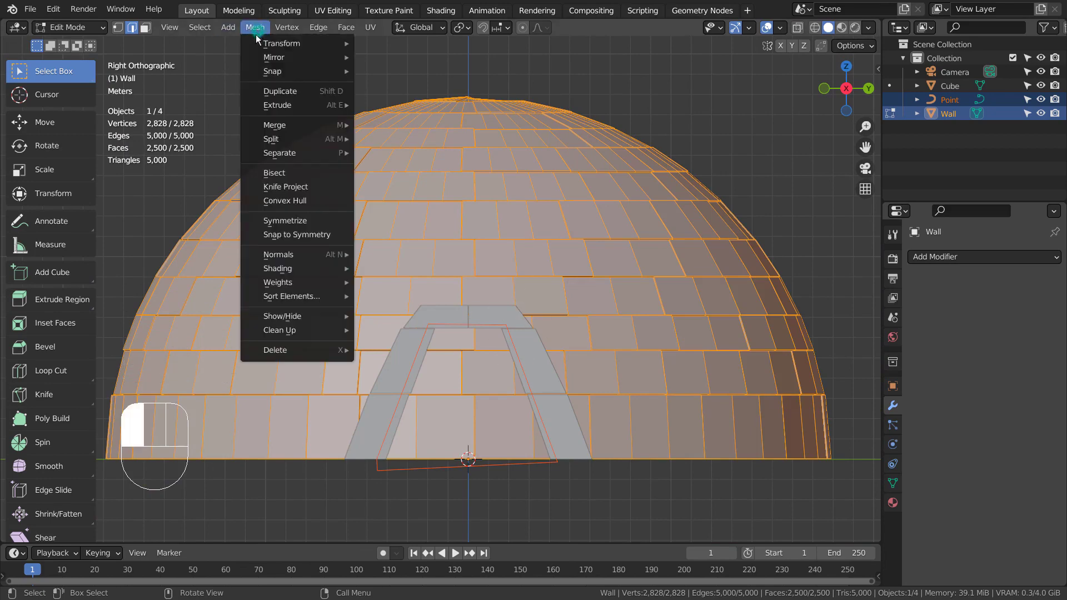
click(276, 181)
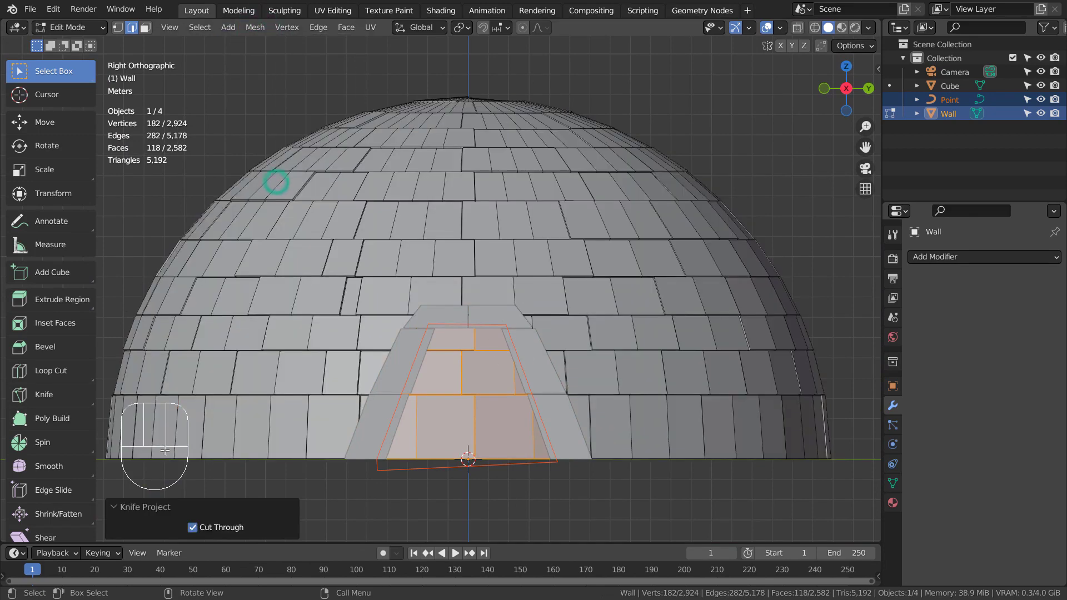
click(192, 528)
Delete the faces inside the projected outline to open the doorway, and finish editing the wall.
key(x)
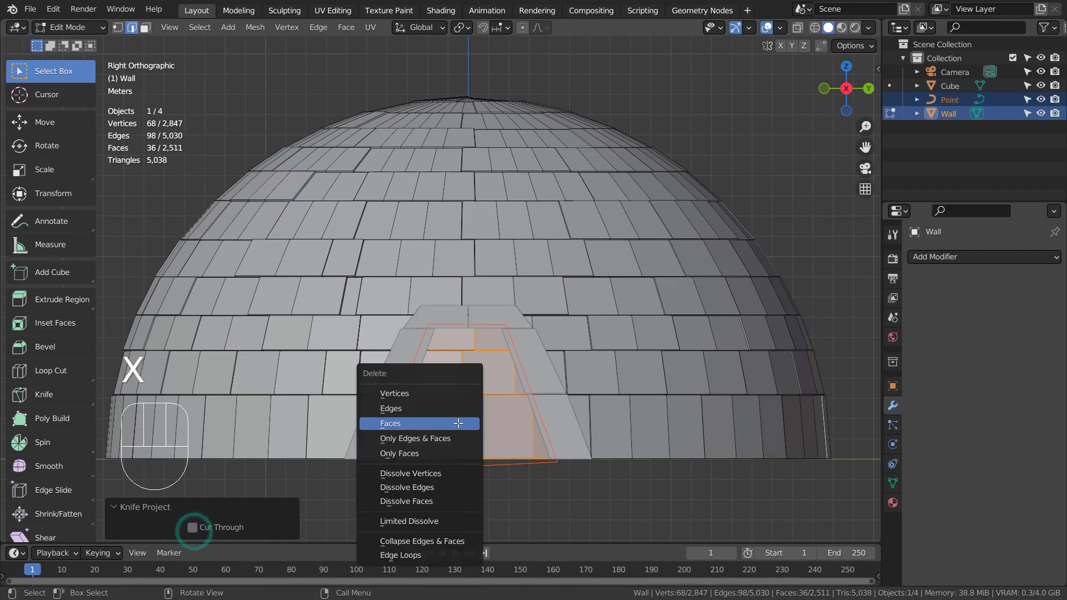
click(453, 423)
middle_drag(456, 424, 549, 416)
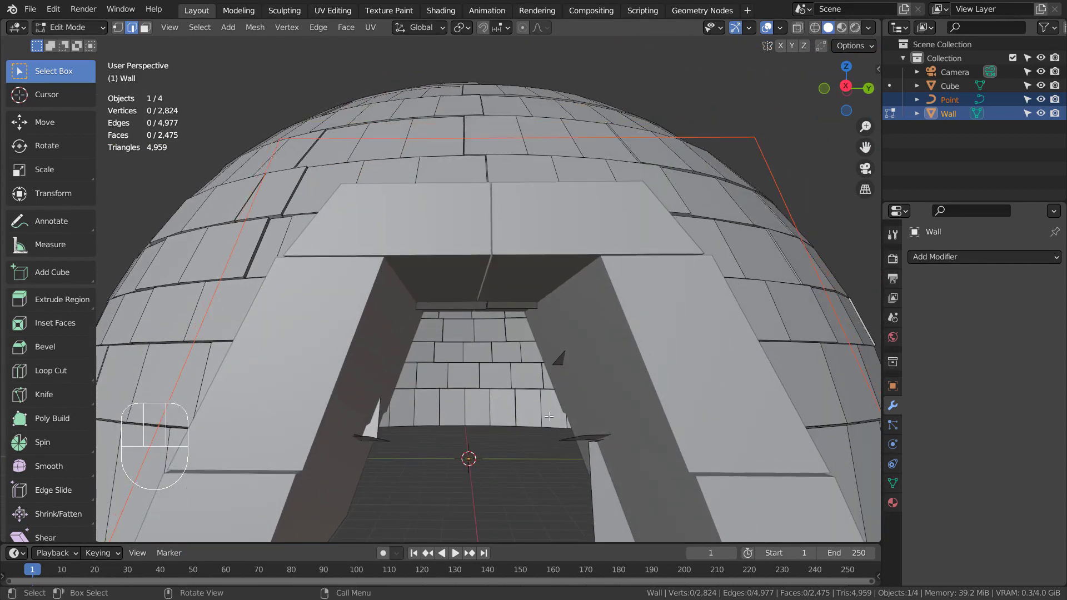
key(Tab)
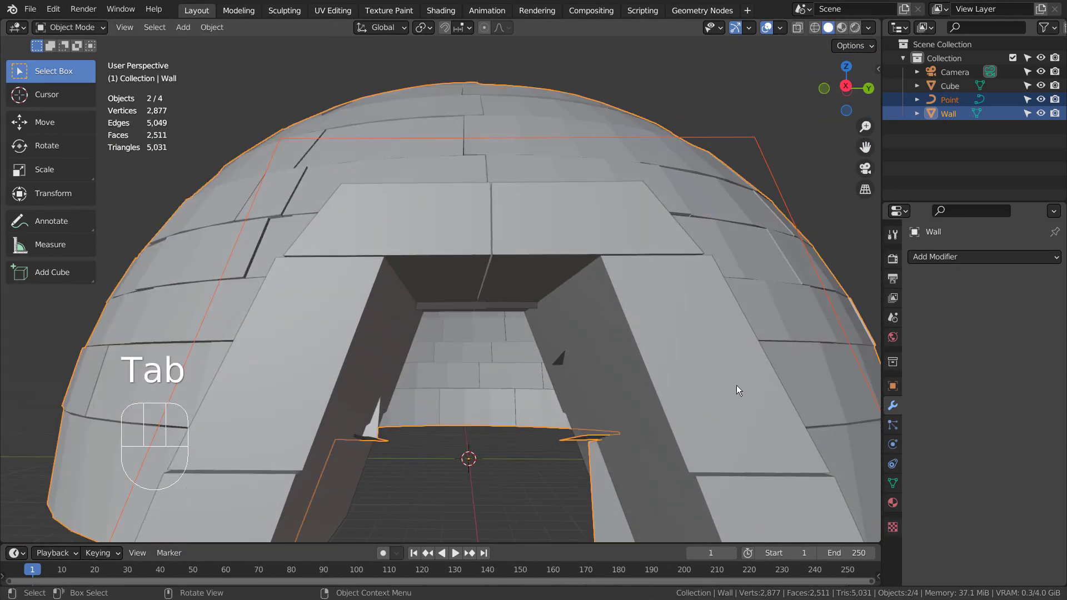
Shift the stray wall face beside the entrance about 1.01 m along the Y axis.
middle_drag(490, 448, 317, 447)
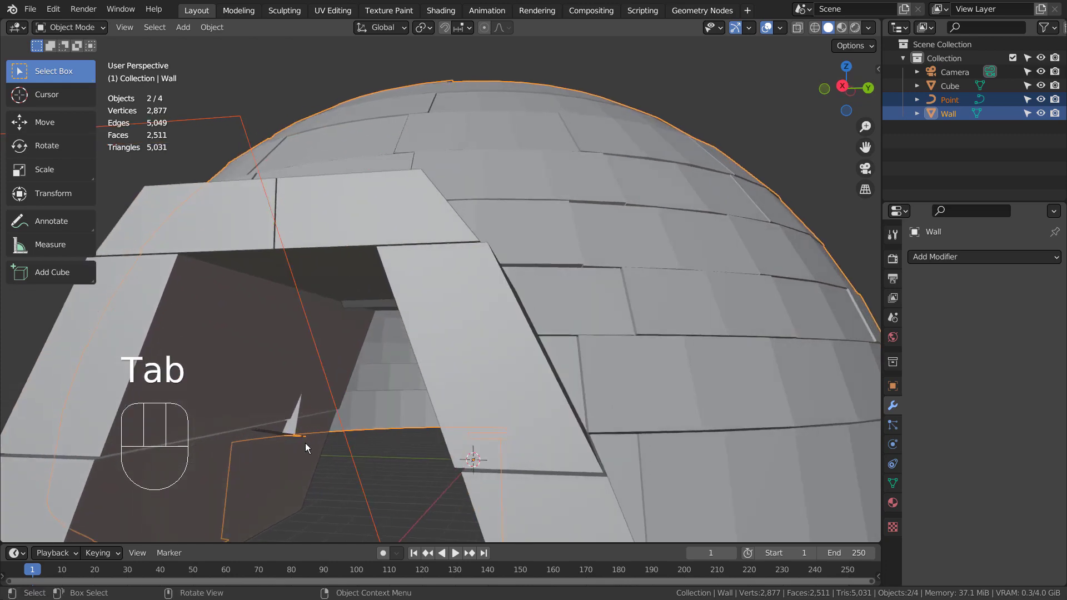
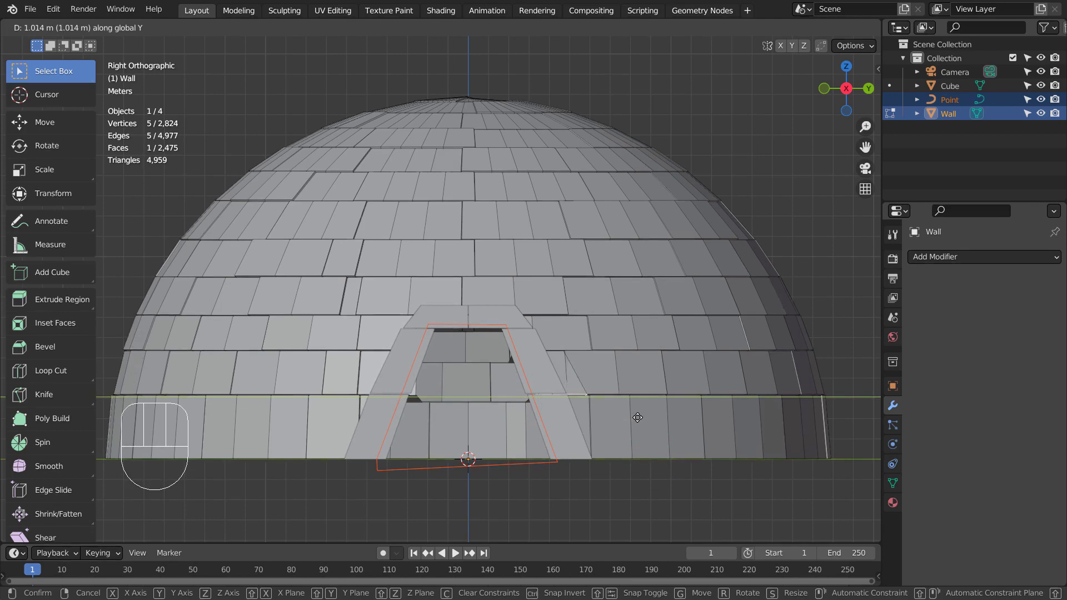
click(637, 418)
middle_drag(637, 418, 560, 430)
In the right orthographic wireframe view, move the stray wall vertex beside the entrance about 1.1 m in the negative Y direction.
key(1)
key(KP_3)
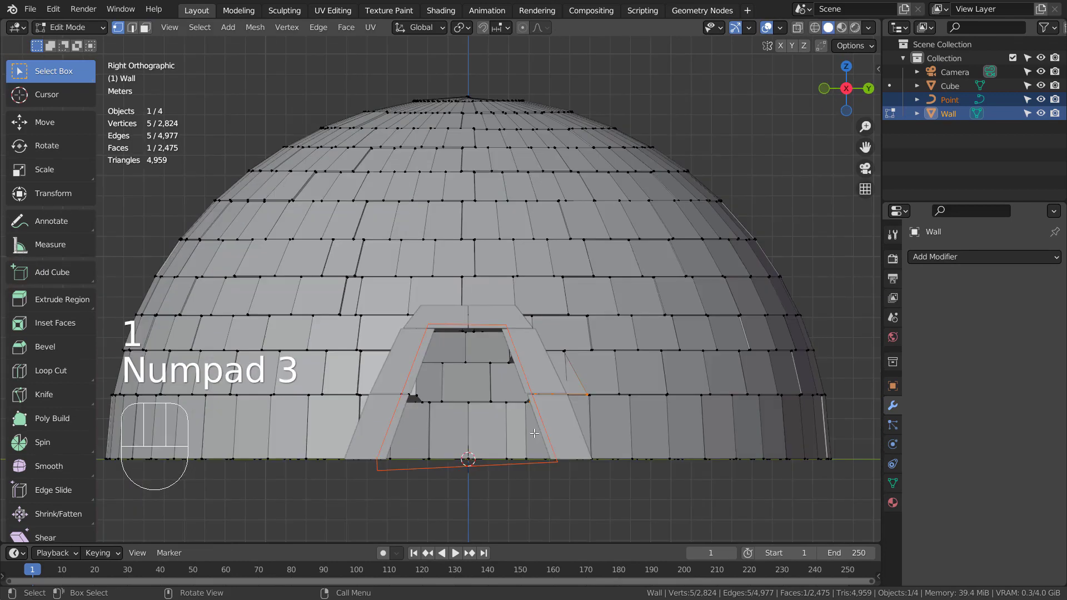
key(shift+z)
click(588, 393)
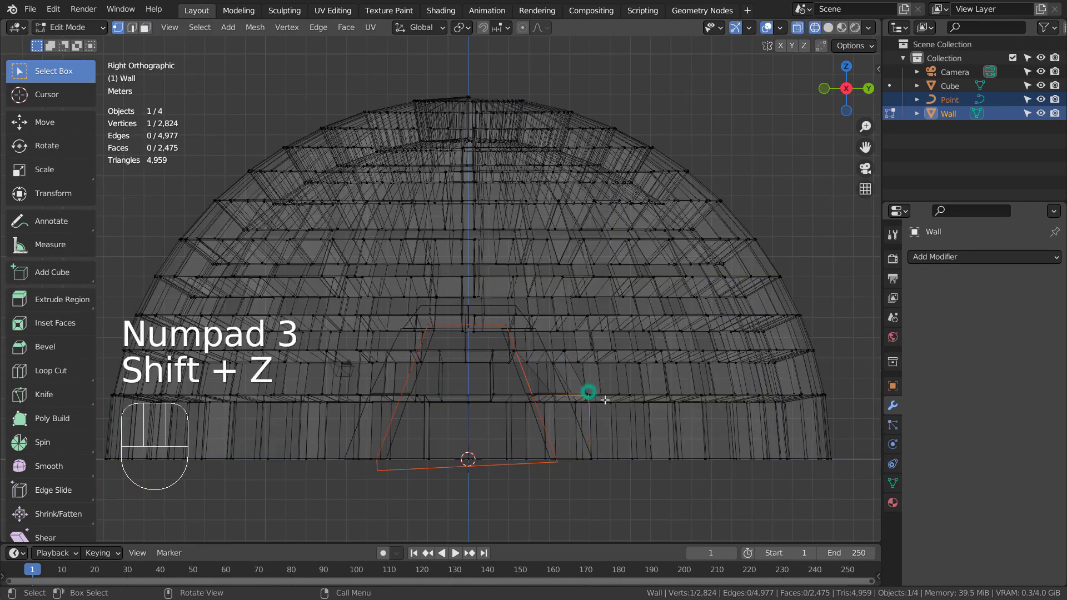
key(g)
key(y)
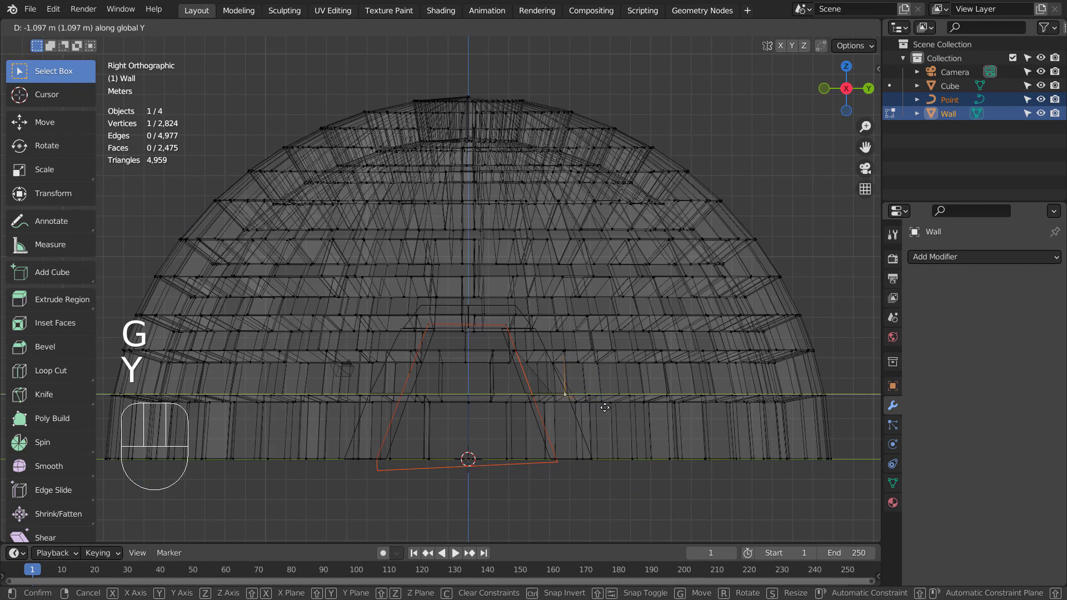
click(605, 407)
key(shift+z)
click(630, 430)
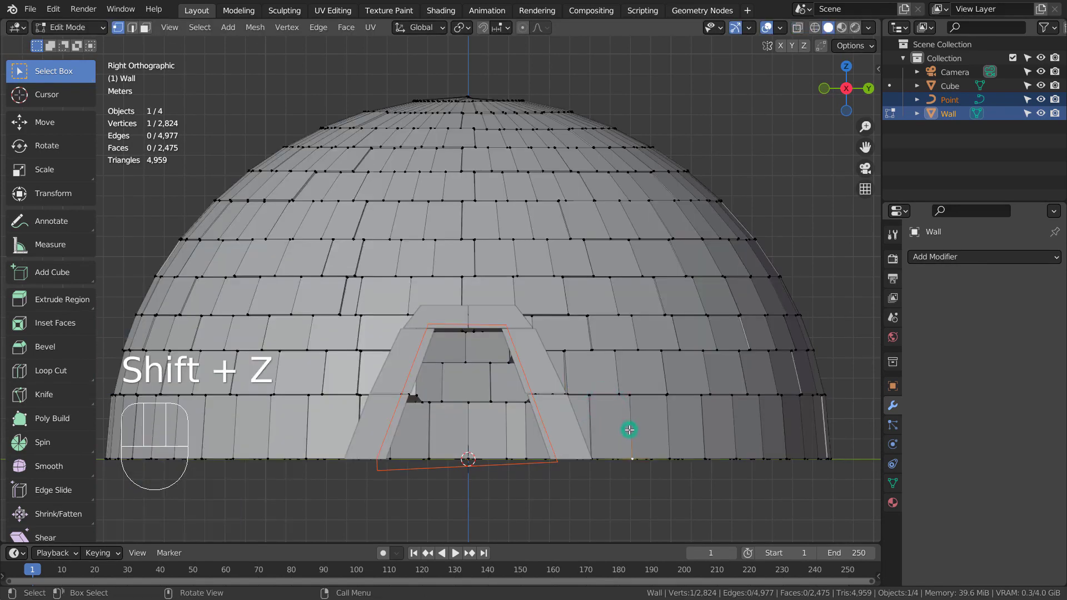
Shift two protruding vertices on the doorway's negative Y side outward along Y, the second by about 0.74 m.
click(417, 396)
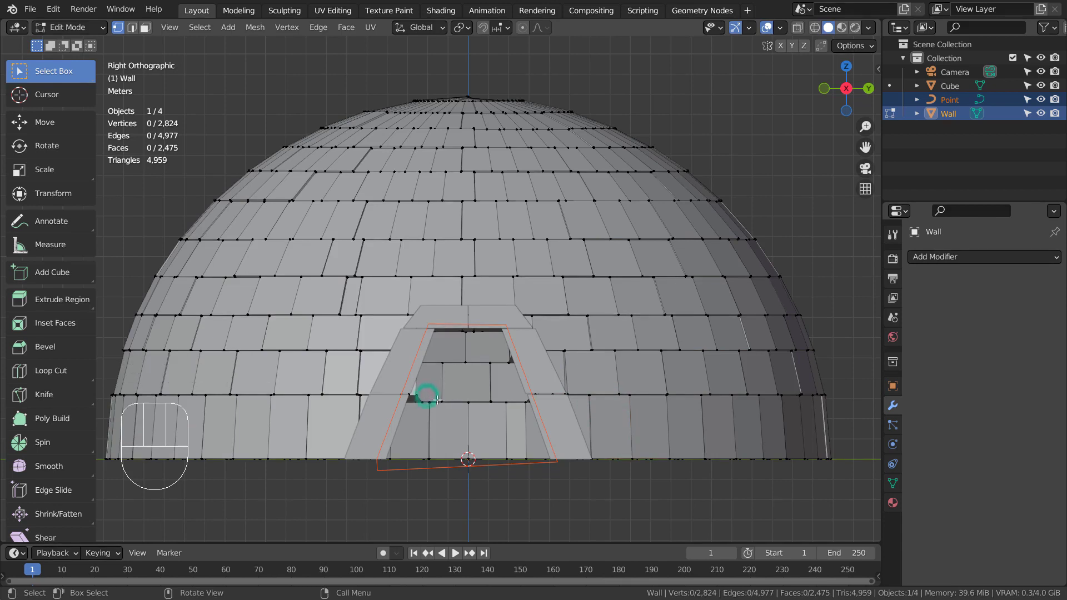
key(g)
key(y)
key(h)
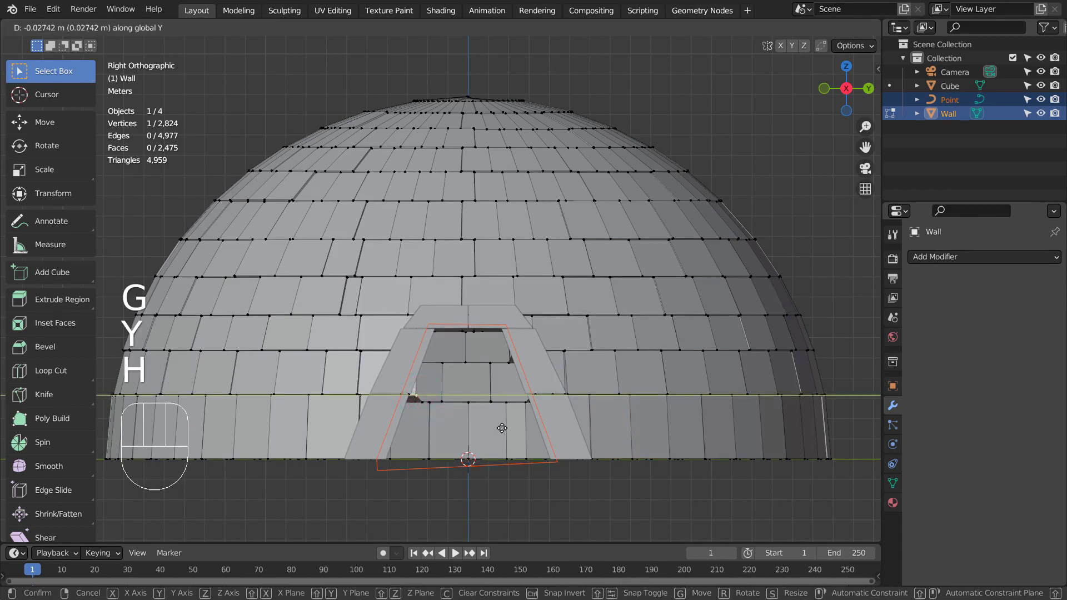
click(493, 428)
click(422, 402)
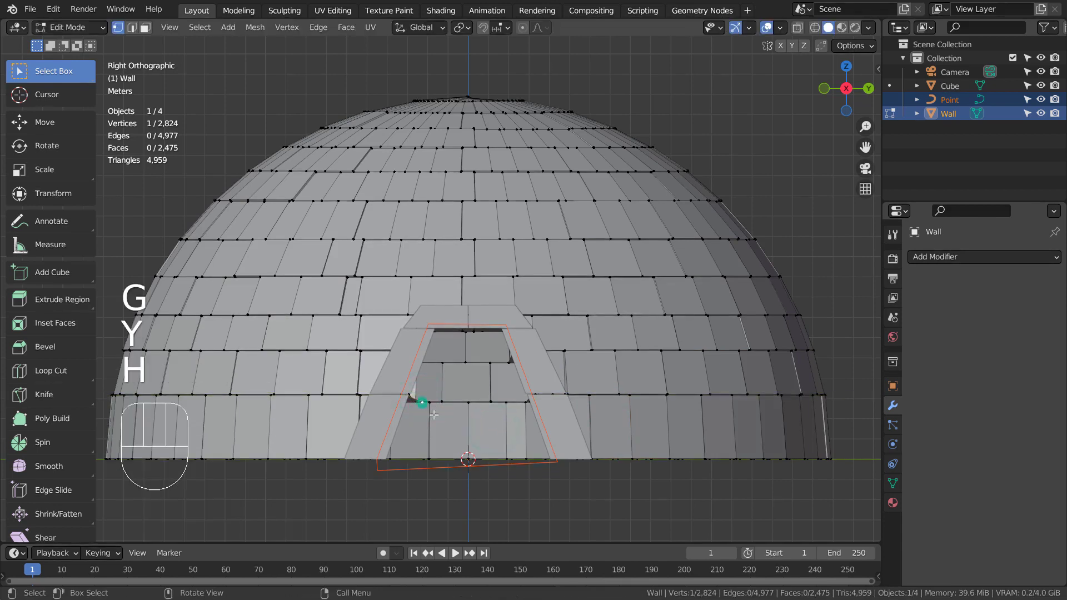
key(g)
key(y)
click(494, 441)
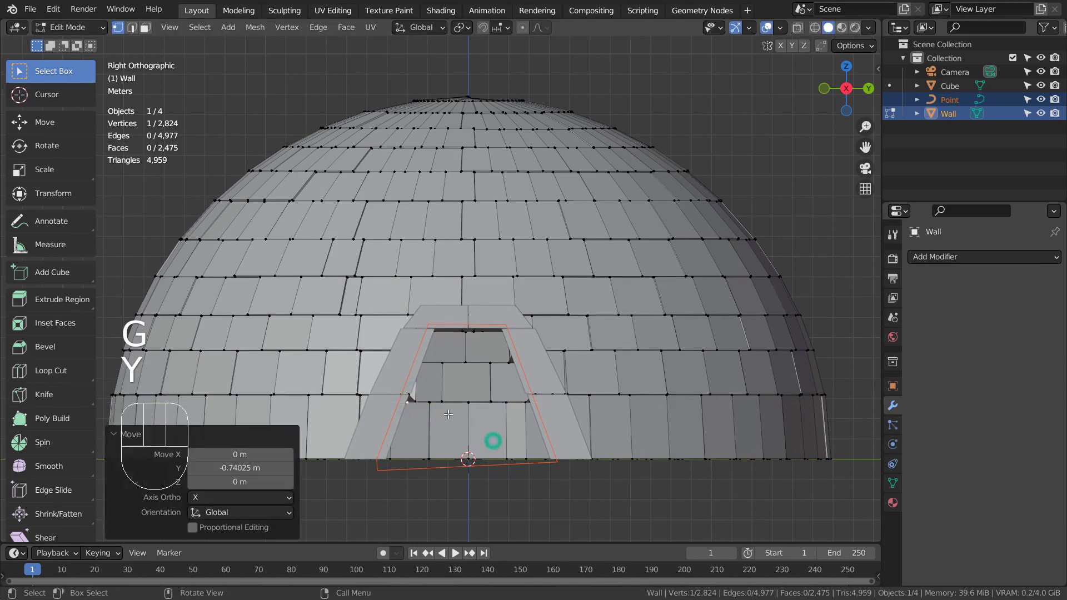
Shift the remaining protruding vertex on the doorway's negative Y side outward along Y and finish editing the wall.
click(416, 400)
key(g)
key(y)
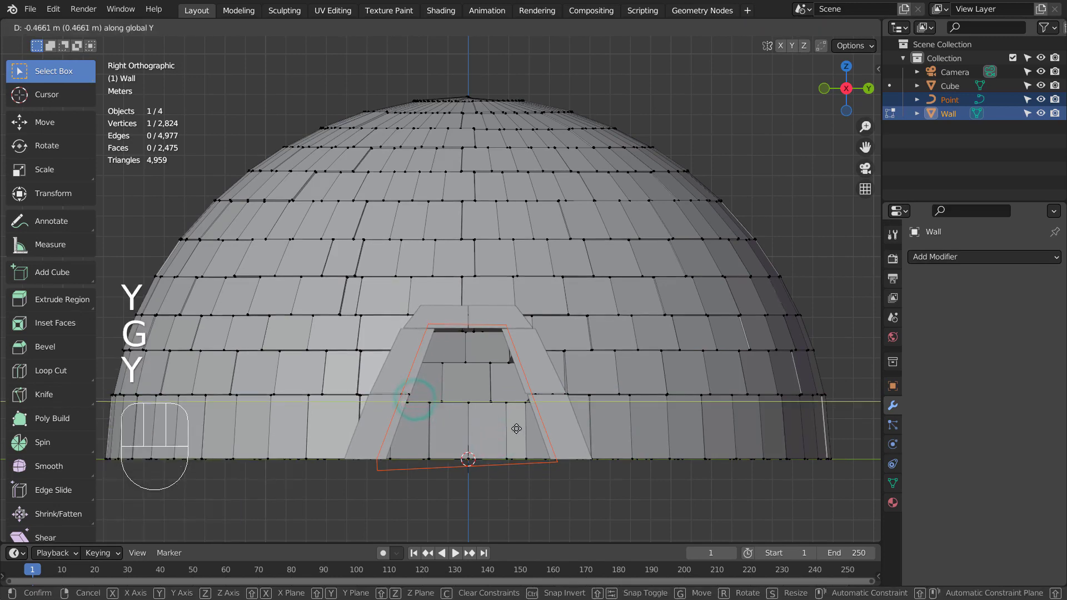
click(514, 429)
key(Tab)
middle_drag(666, 400, 688, 431)
scroll(658, 406, down, 5)
click(671, 428)
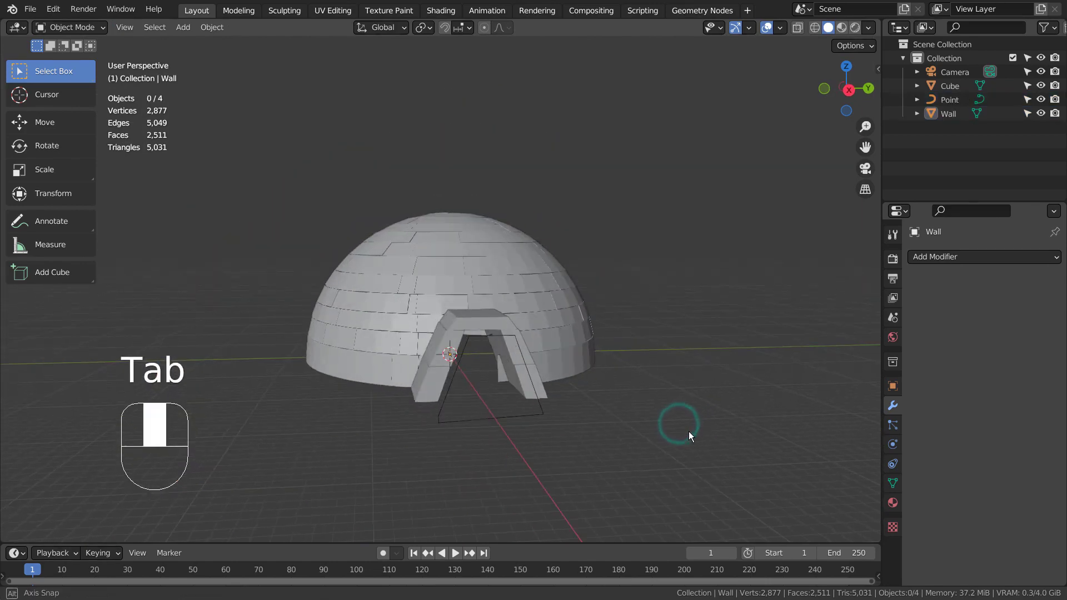
Move the protruding wall vertex inside the entrance about 1.51 m along Y, and shift it together with the vertex above it along Y.
key(Tab)
click(502, 381)
key(g)
key(y)
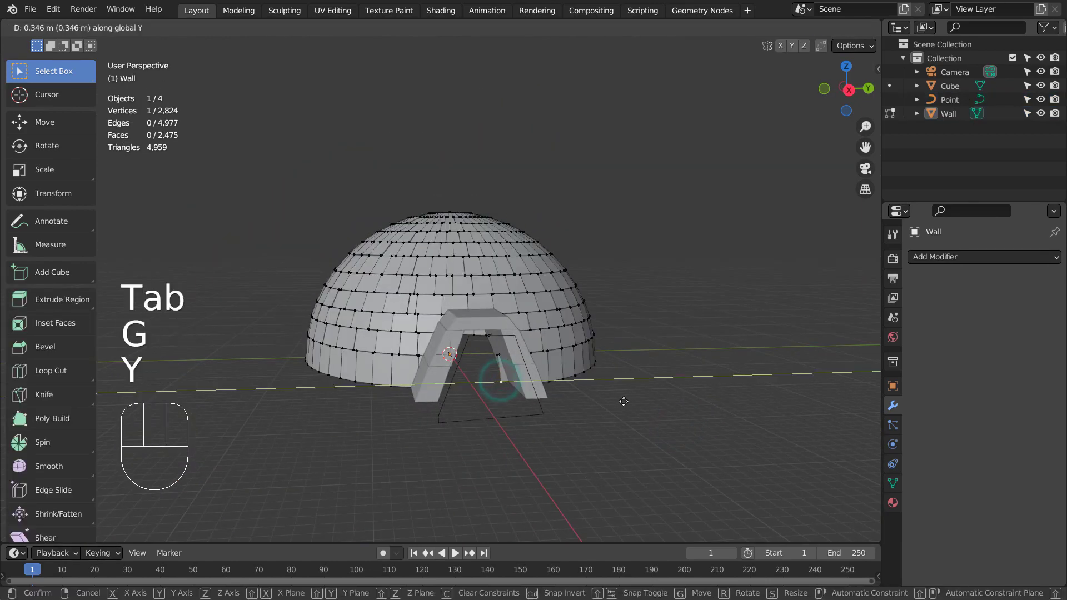
click(632, 400)
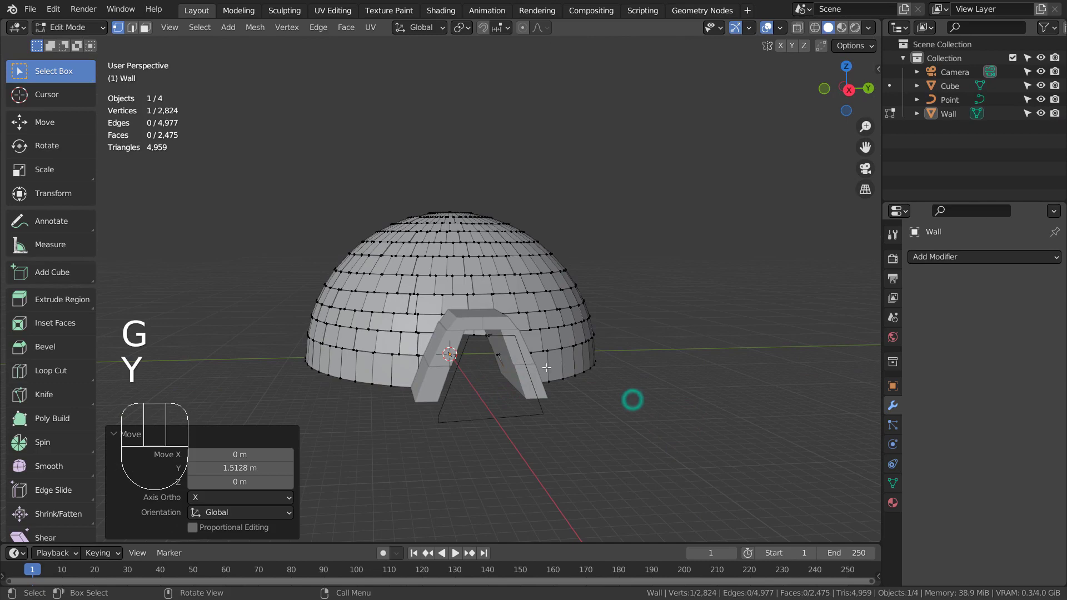
shift+click(496, 355)
key(g)
key(y)
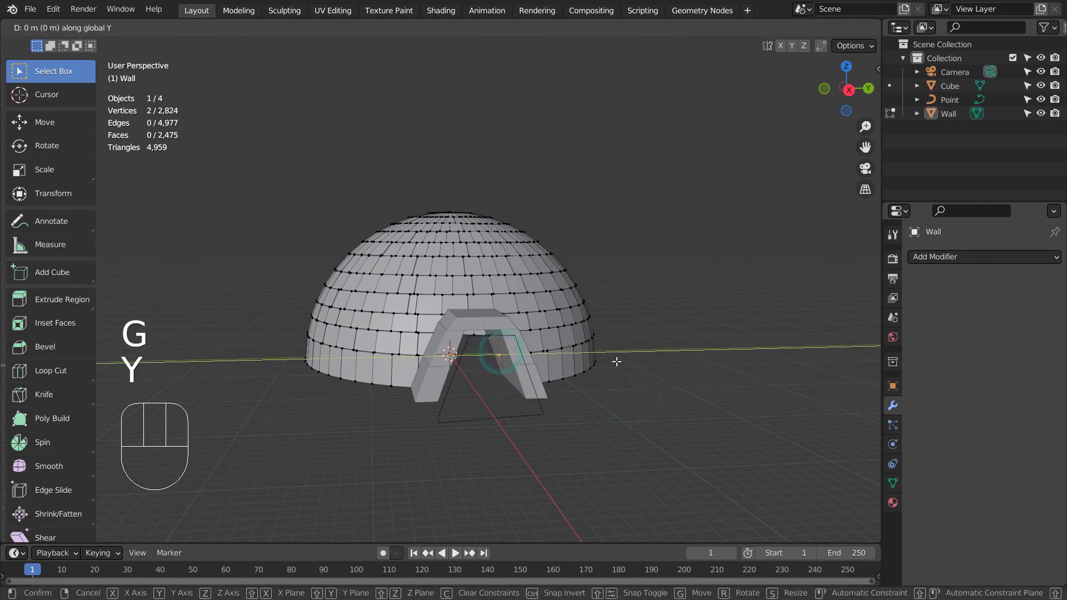
click(620, 361)
Move one more wall vertex visible inside the entrance along the Y axis and finish editing the wall.
middle_drag(619, 362, 405, 358)
click(384, 358)
shift+click(375, 357)
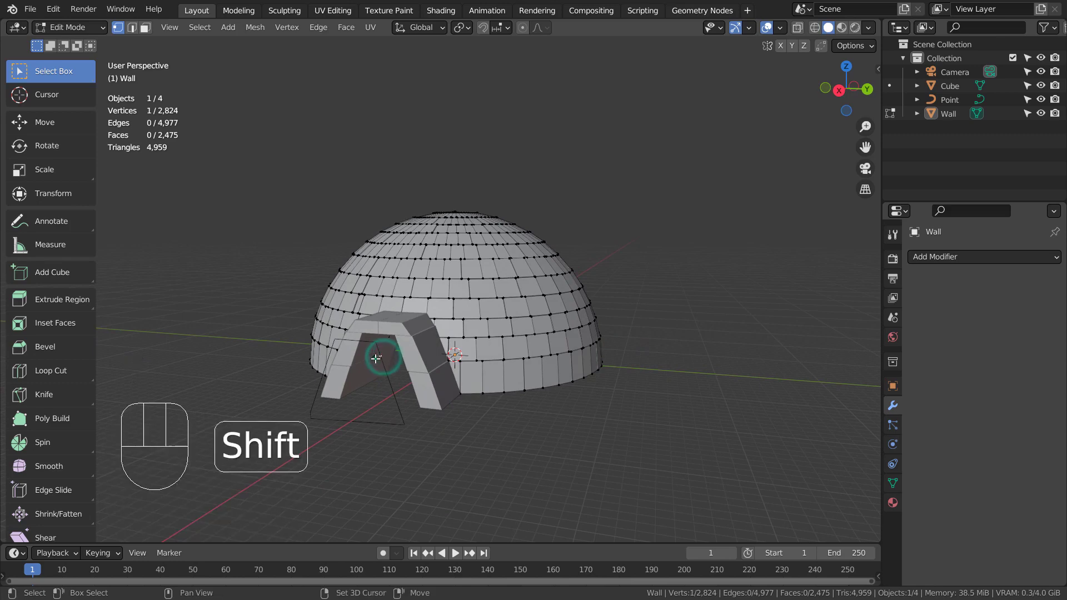
key(g)
key(y)
click(657, 450)
key(Tab)
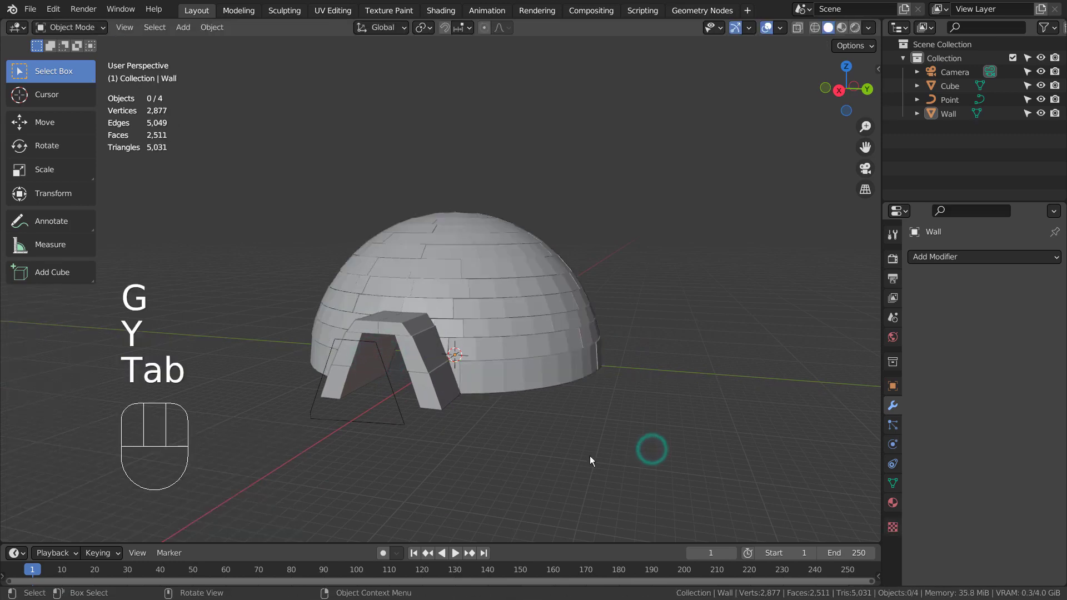
middle_drag(590, 456, 623, 410)
scroll(612, 452, down, 3)
mouse_move(612, 251)
middle_down()
mouse_move(625, 270)
mouse_move(606, 270)
middle_up()
key(shift+a)
mouse_move(555, 249)
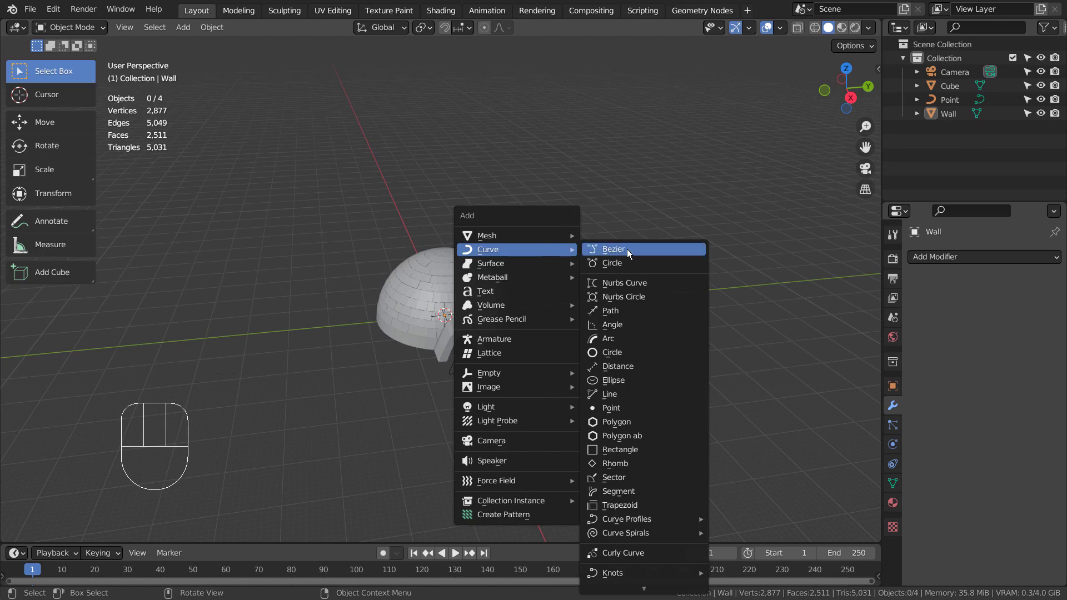
click(355, 388)
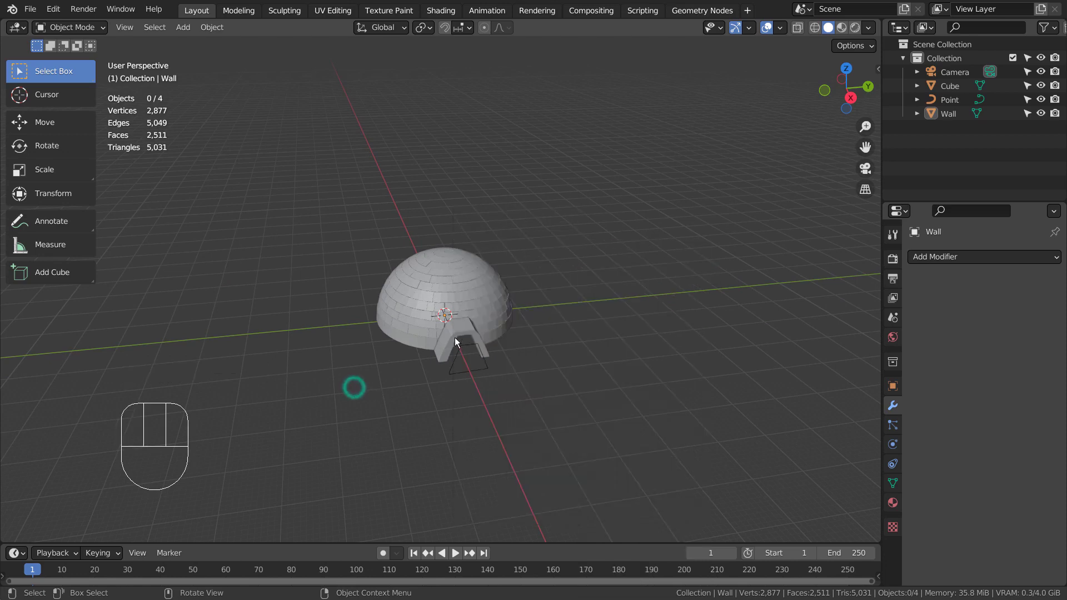
click(456, 322)
middle_drag(552, 386, 547, 355)
middle_drag(547, 355, 563, 331)
Add a plane as the ground under the igloo and scale it up by about 85.9.
key(shift+a)
mouse_move(578, 234)
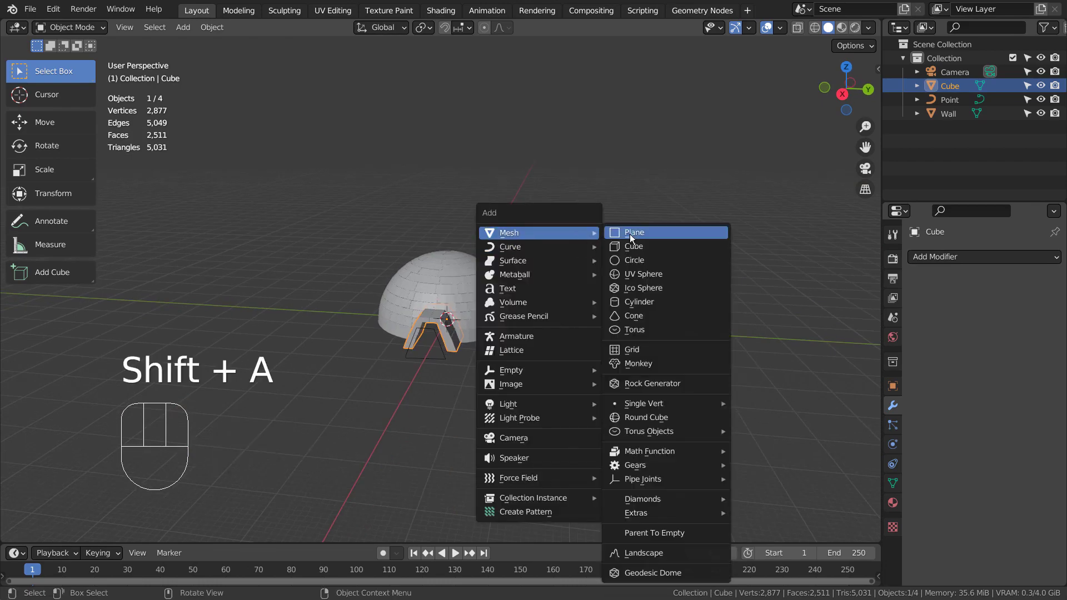
click(629, 234)
key(s)
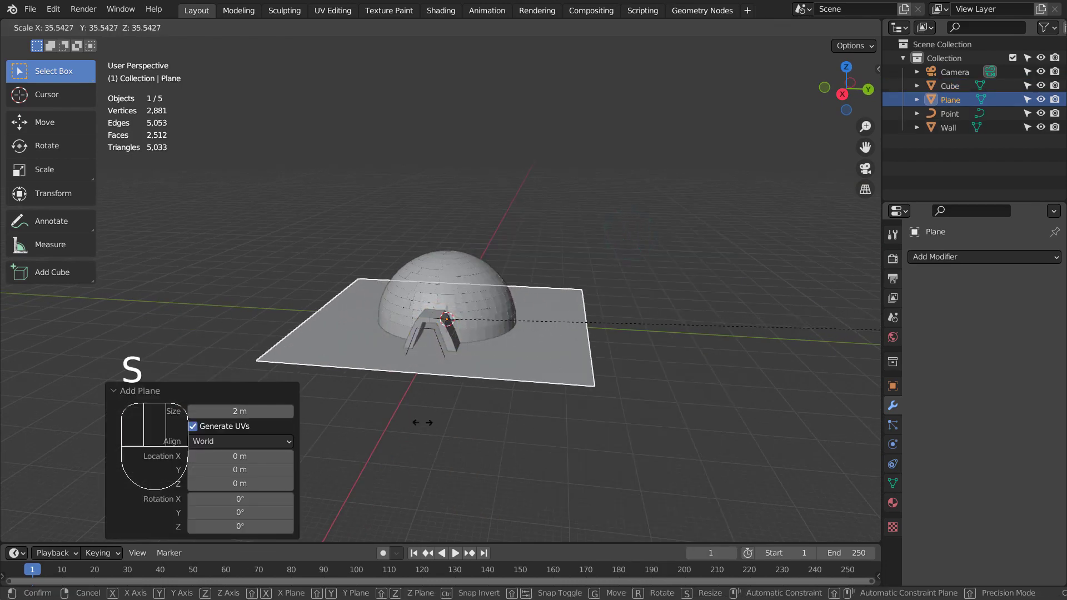
click(752, 293)
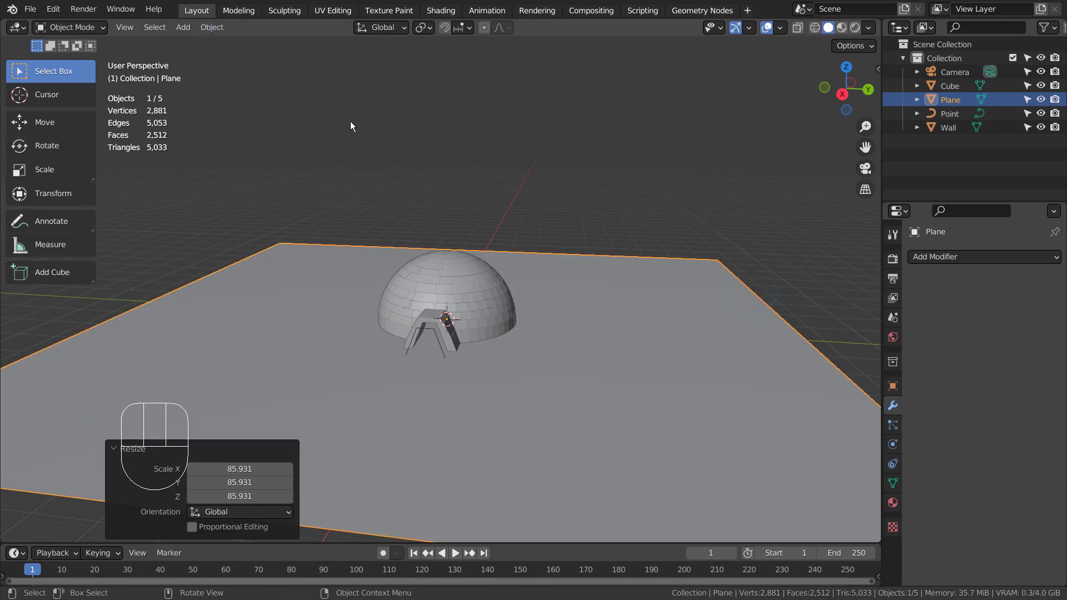
Subdivide the ground plane's mesh with 100 cuts.
key(Tab)
right_click(341, 331)
click(341, 331)
click(230, 439)
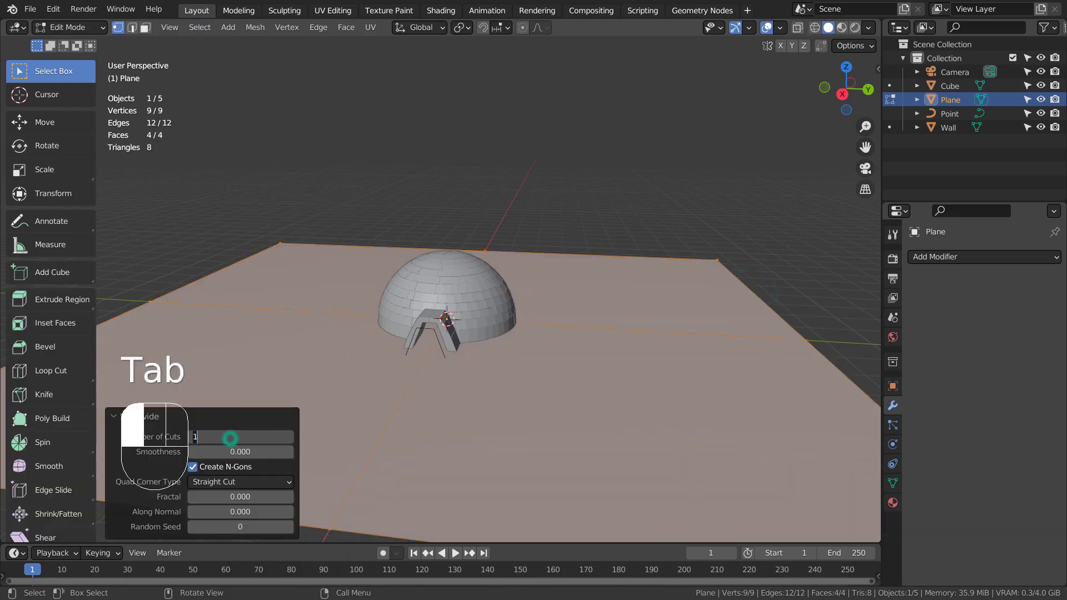
text(00)
key(Return)
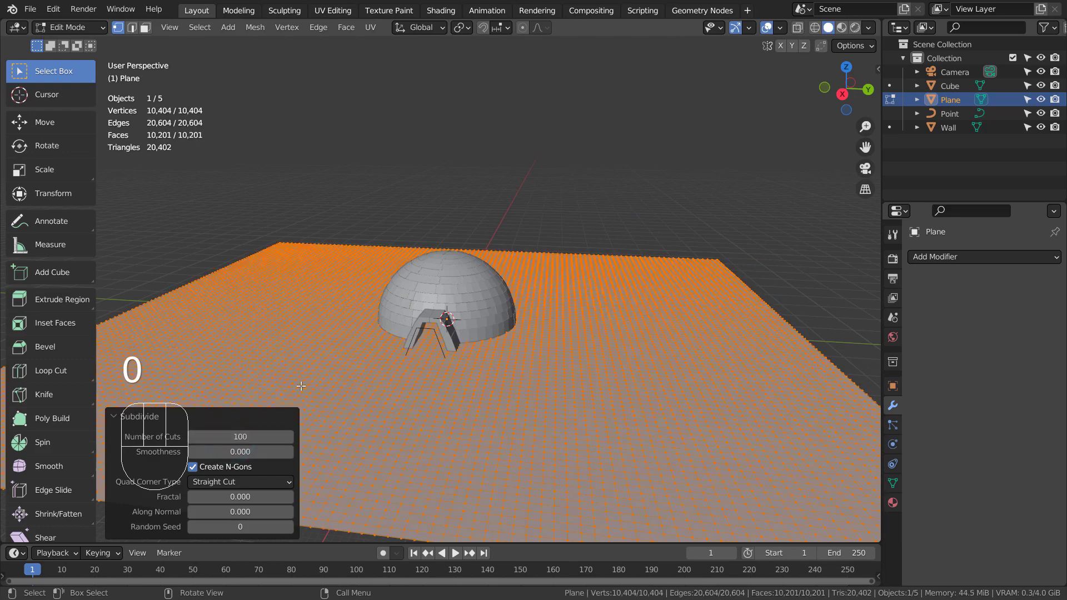
key(Tab)
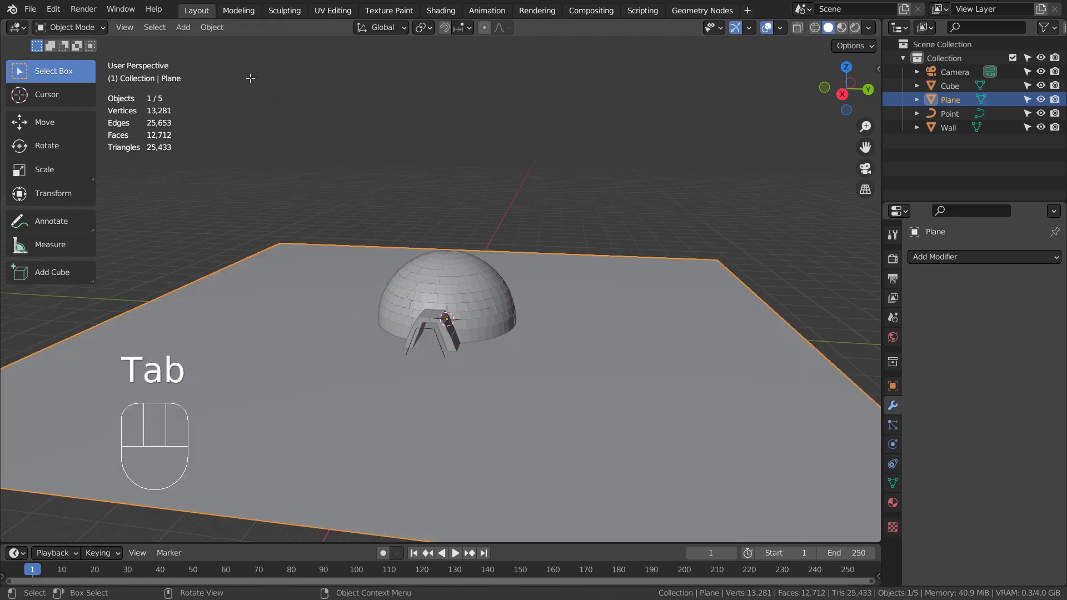
Randomize all vertices of the ground plane by an amount of 0.012 m and finish editing the mesh.
key(Tab)
click(254, 27)
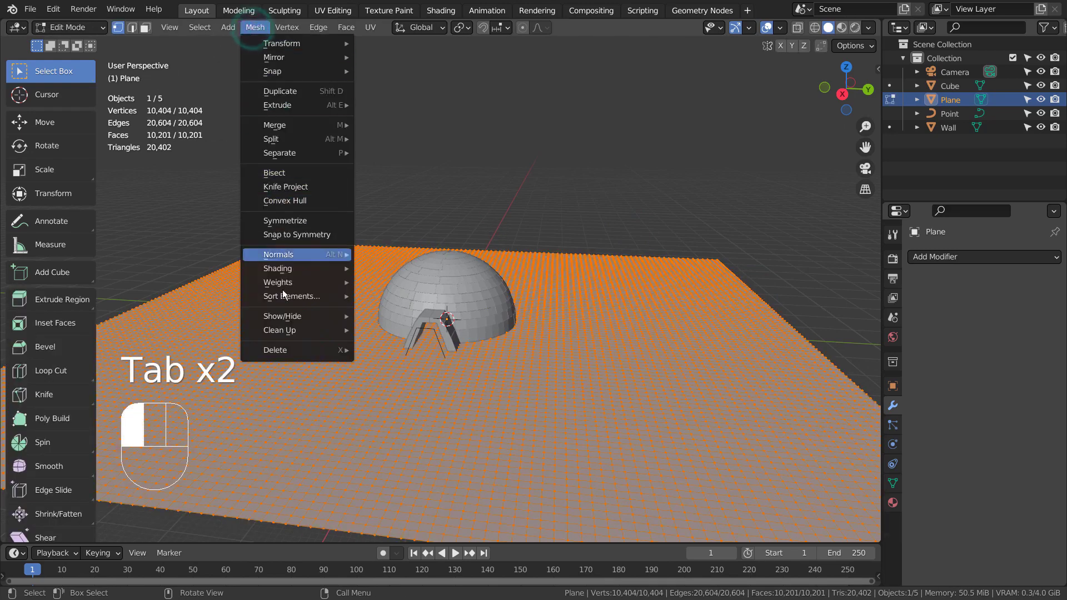
mouse_move(289, 330)
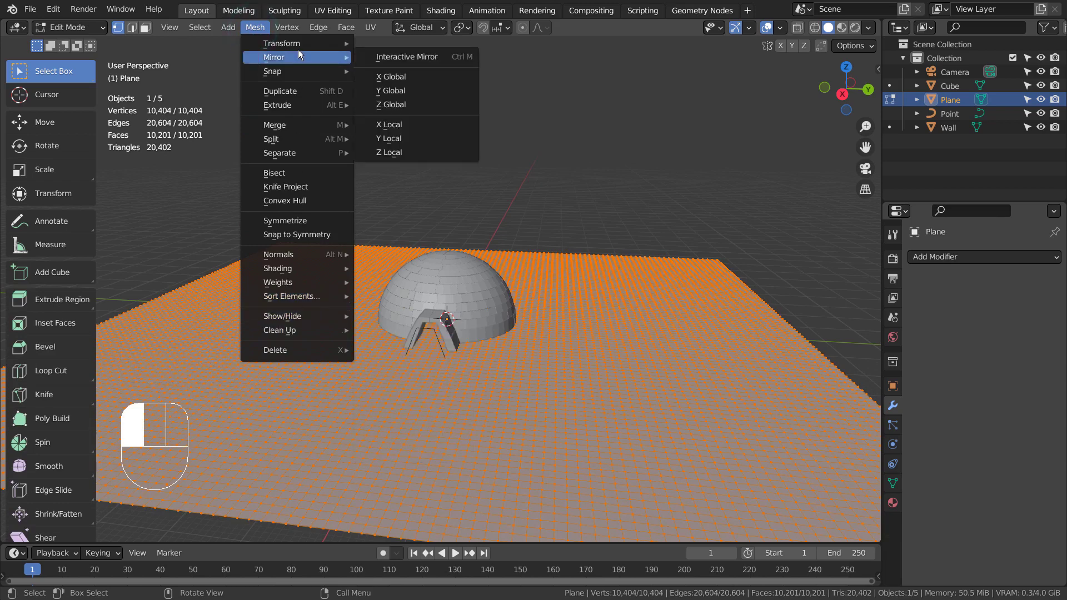
mouse_move(298, 45)
click(405, 160)
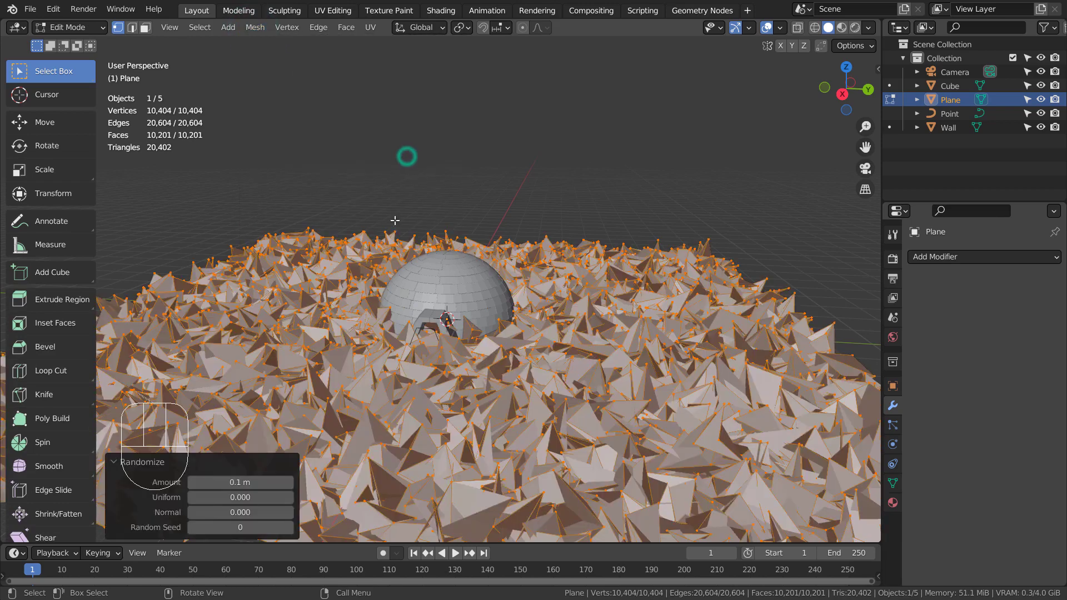
mouse_move(224, 482)
shift+mouse_down()
mouse_move(200, 483)
mouse_move(215, 483)
shift+mouse_up()
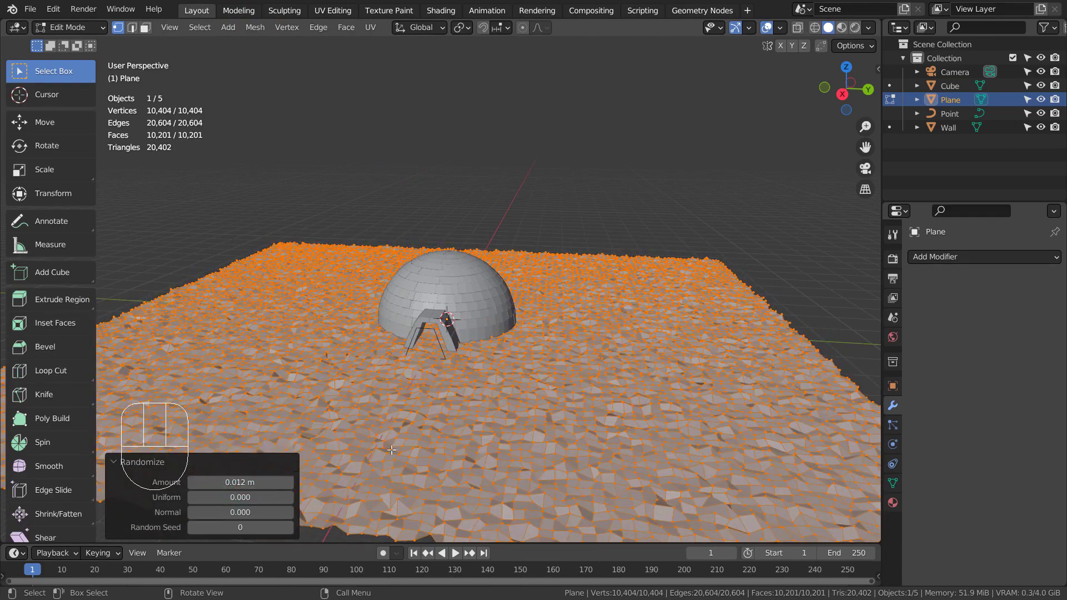
key(Tab)
Shade the ground plane smooth and scale it up by about 2.2.
middle_drag(556, 376, 592, 379)
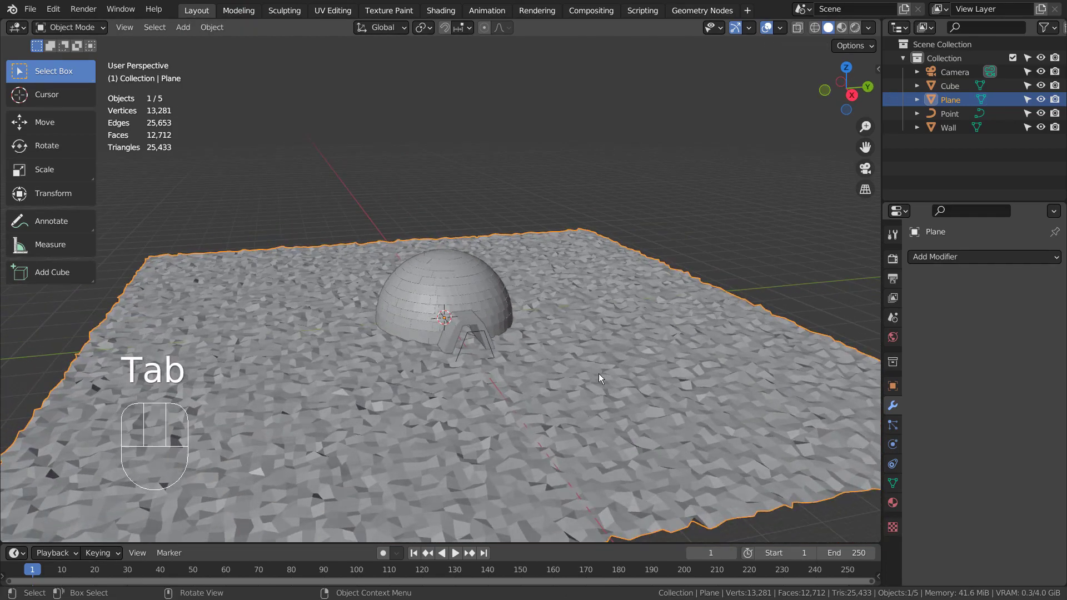
right_click(598, 353)
click(581, 315)
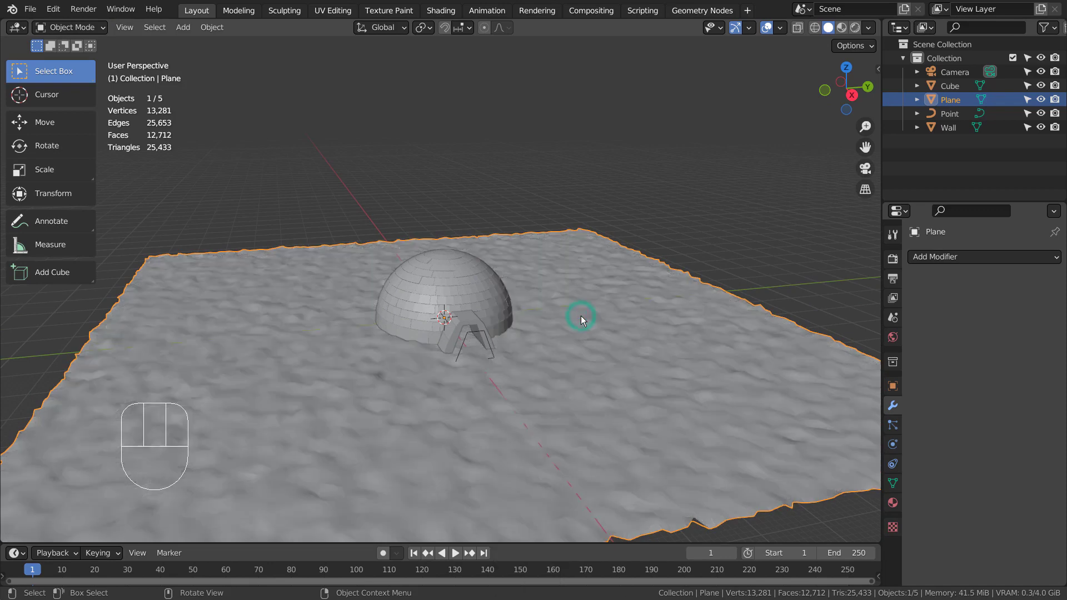
middle_drag(651, 321, 679, 329)
shift+middle_drag(679, 329, 615, 333)
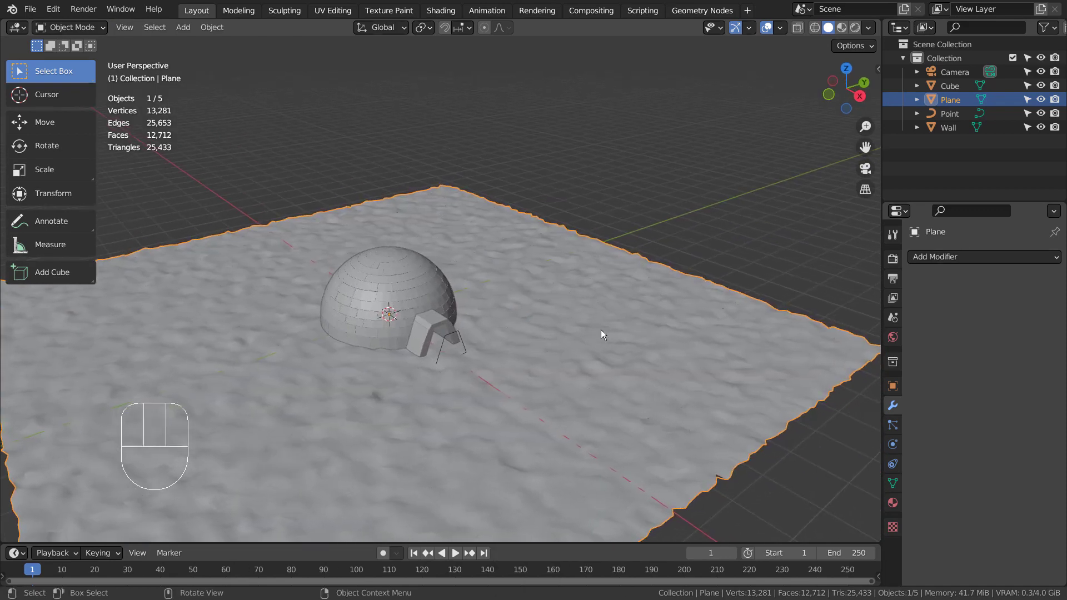
key(s)
click(859, 285)
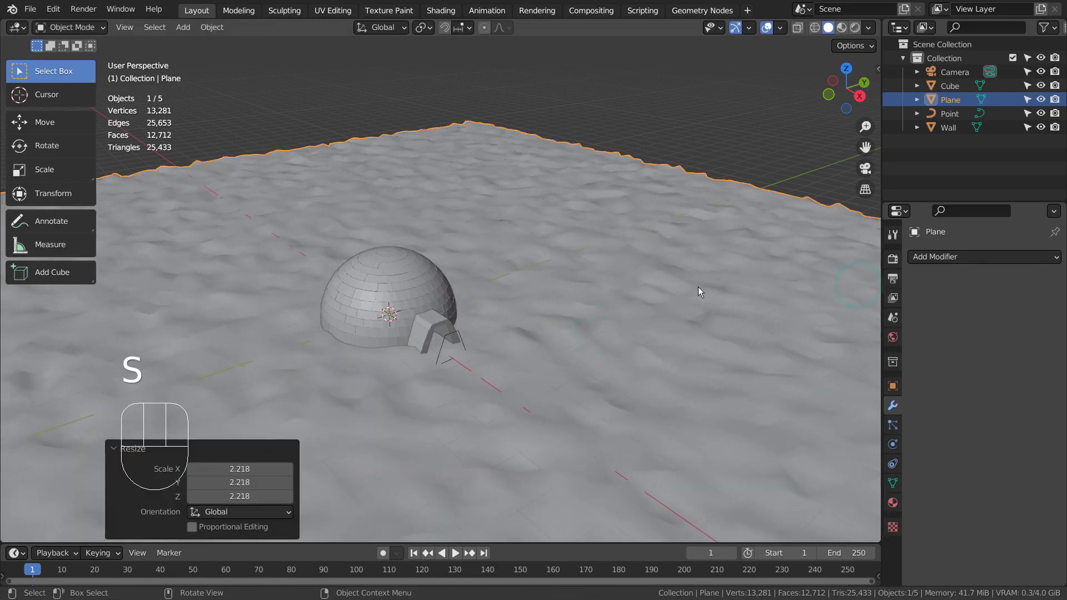
Align the camera to the current view and set its clip end to 1111 m.
key(ctrl+alt+KP_0)
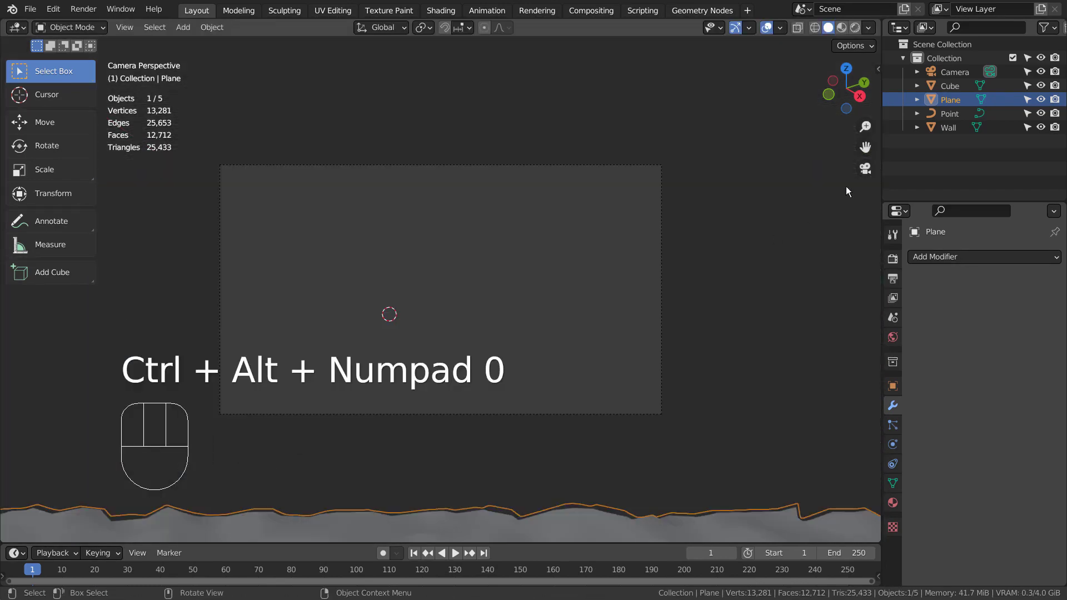
key(n)
click(873, 136)
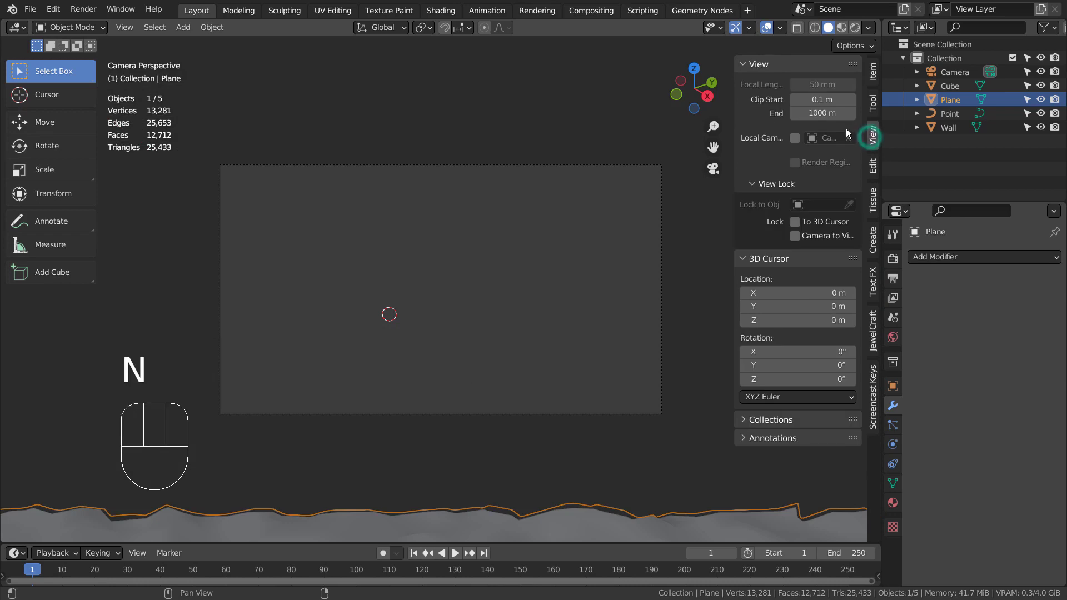
click(953, 71)
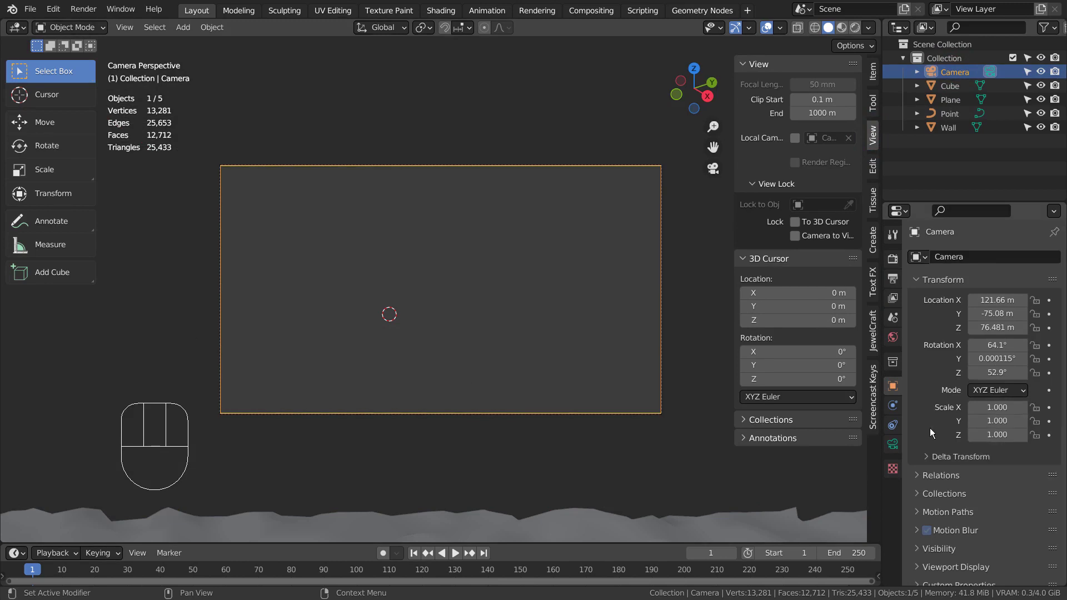
click(892, 443)
double_click(1005, 407)
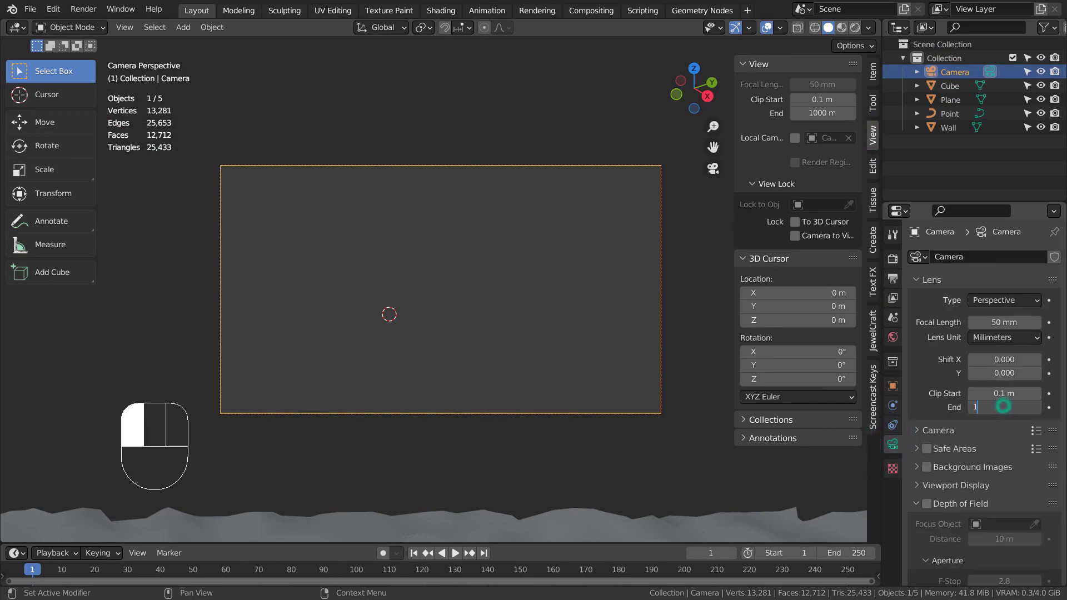
text(1111)
key(Return)
Fly the camera sideways and closer until the igloo is centred in the camera frame.
key(shift+grave)
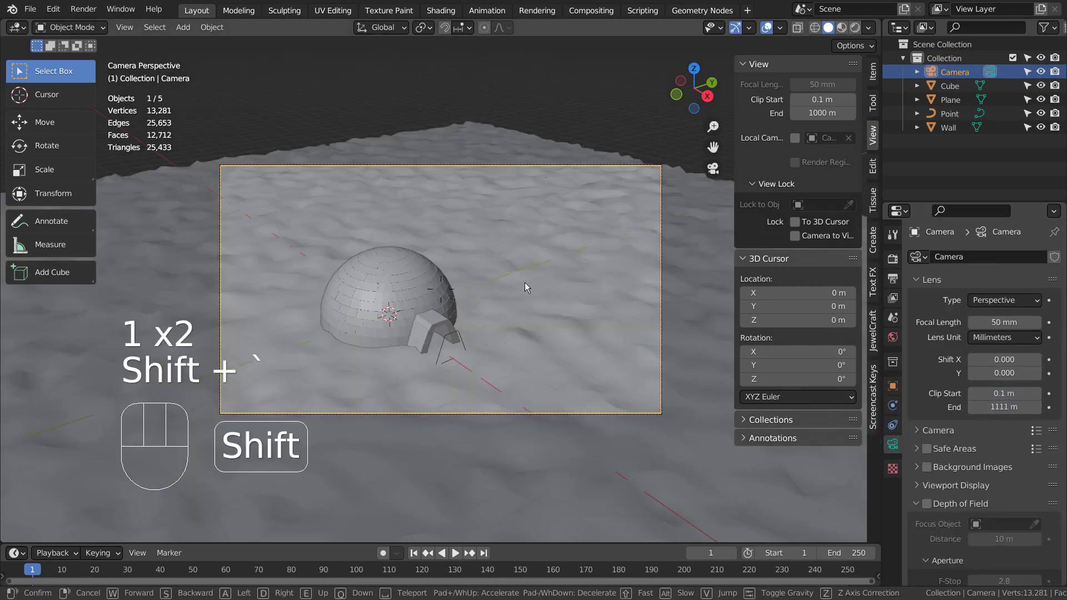
key(a)
key(a)
key(a)
key(a)
key(a)
key(a)
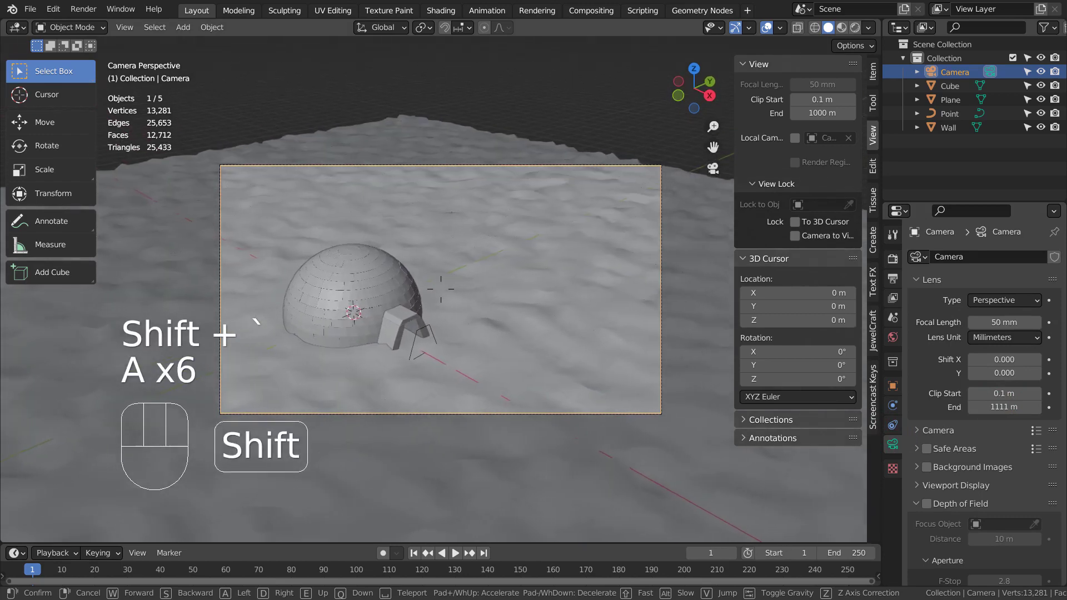
key(shift+w)
key(shift+d)
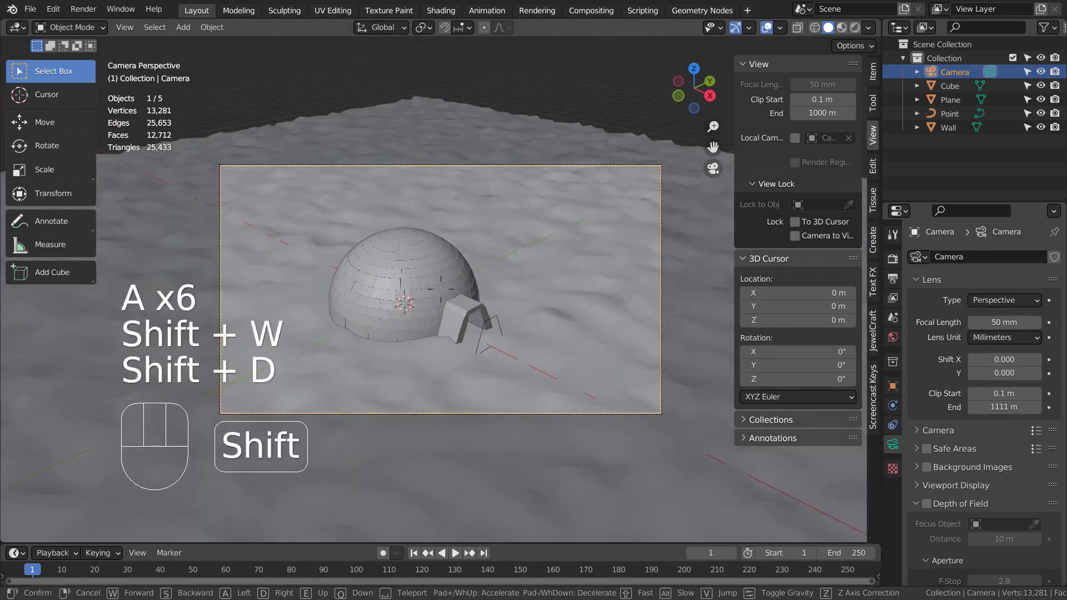
key(shift+a)
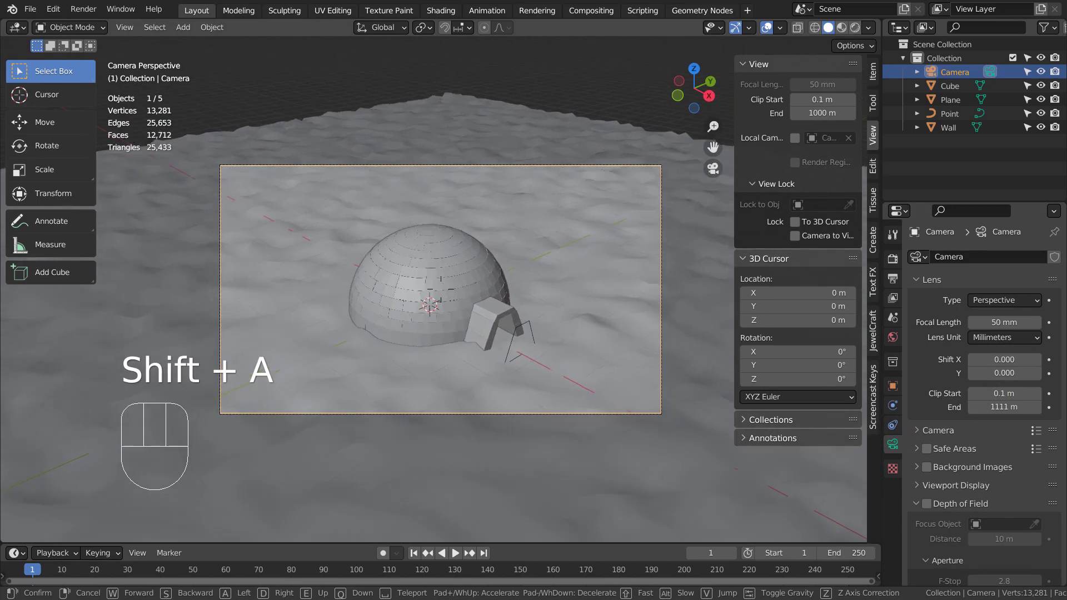
click(441, 288)
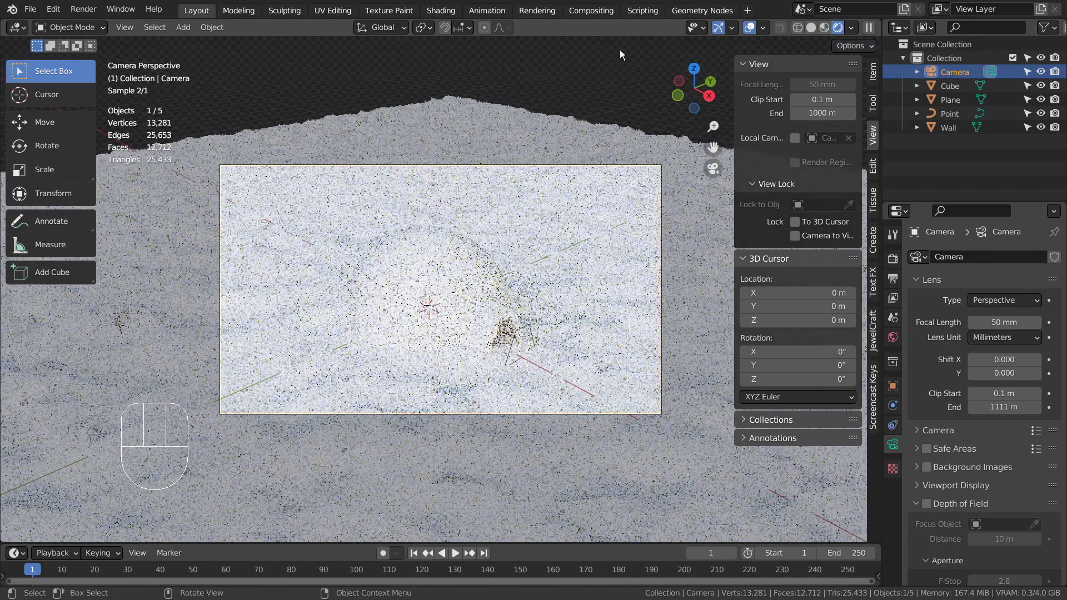
Replace the world background's forest.exr image with a Sky Texture as the color.
click(619, 49)
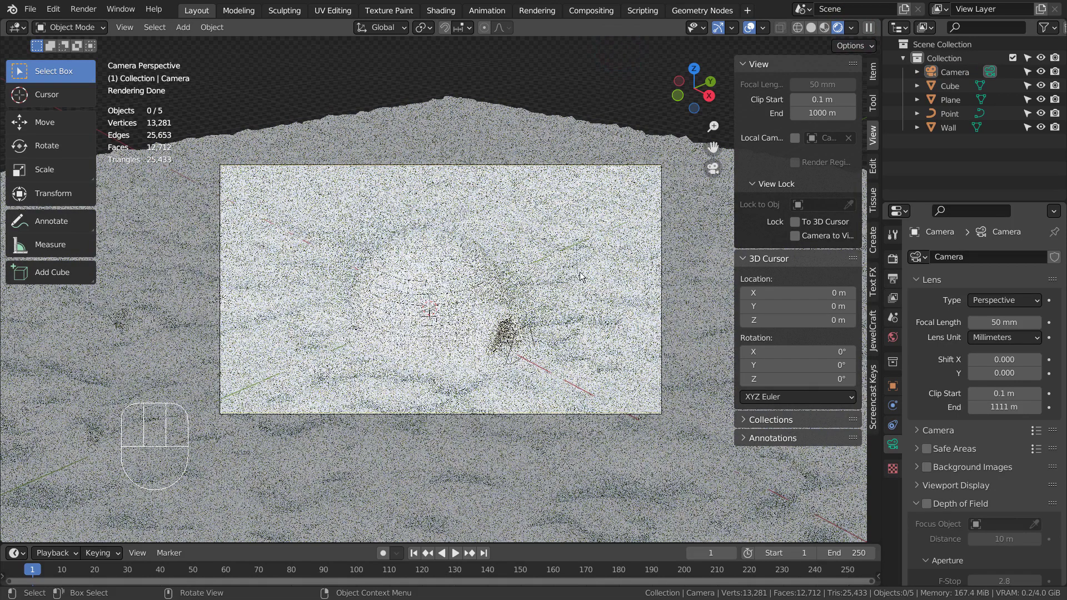
click(439, 268)
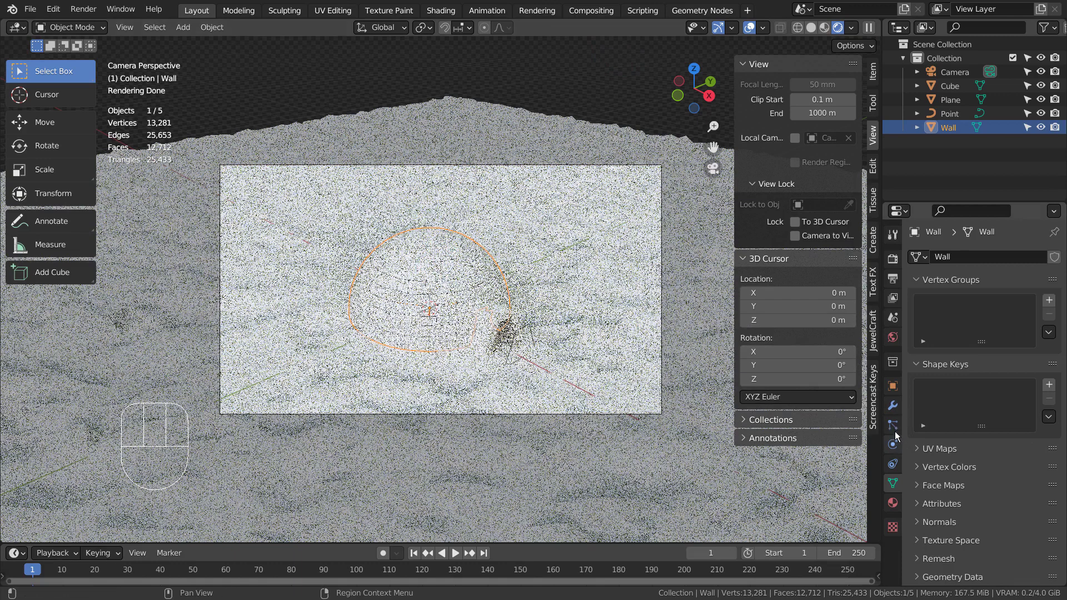
click(894, 338)
click(979, 342)
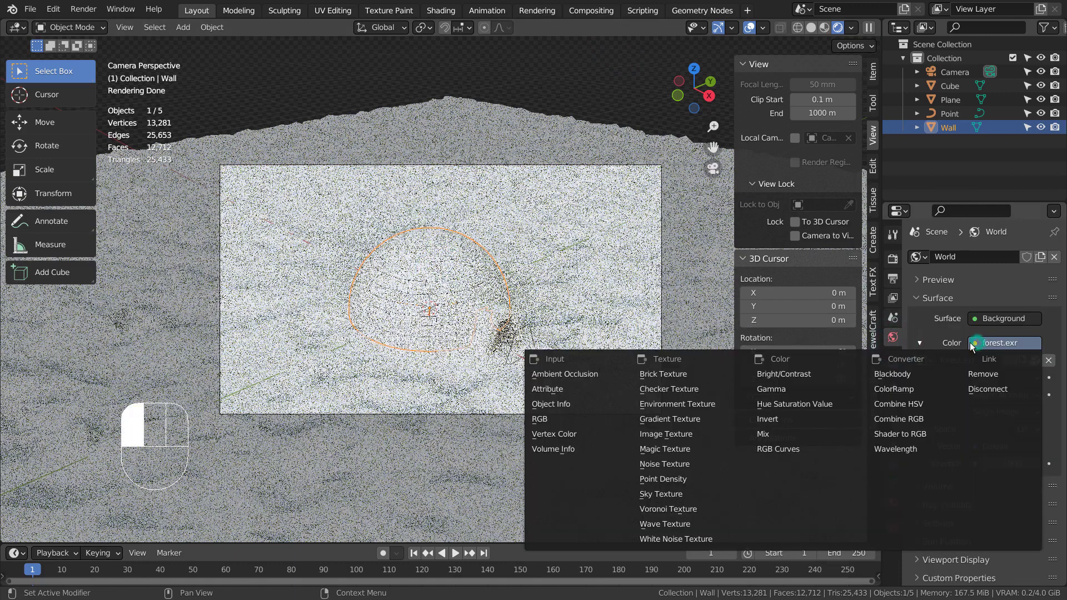
click(693, 487)
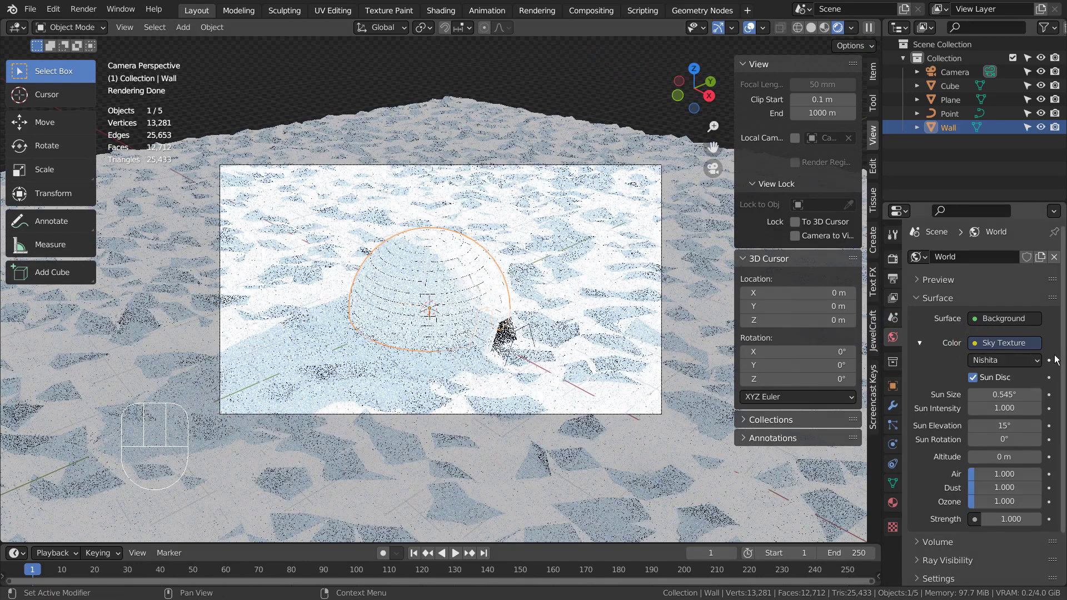
Set the sky's sun intensity to 0.2 and the world background strength to 0.2.
click(1000, 408)
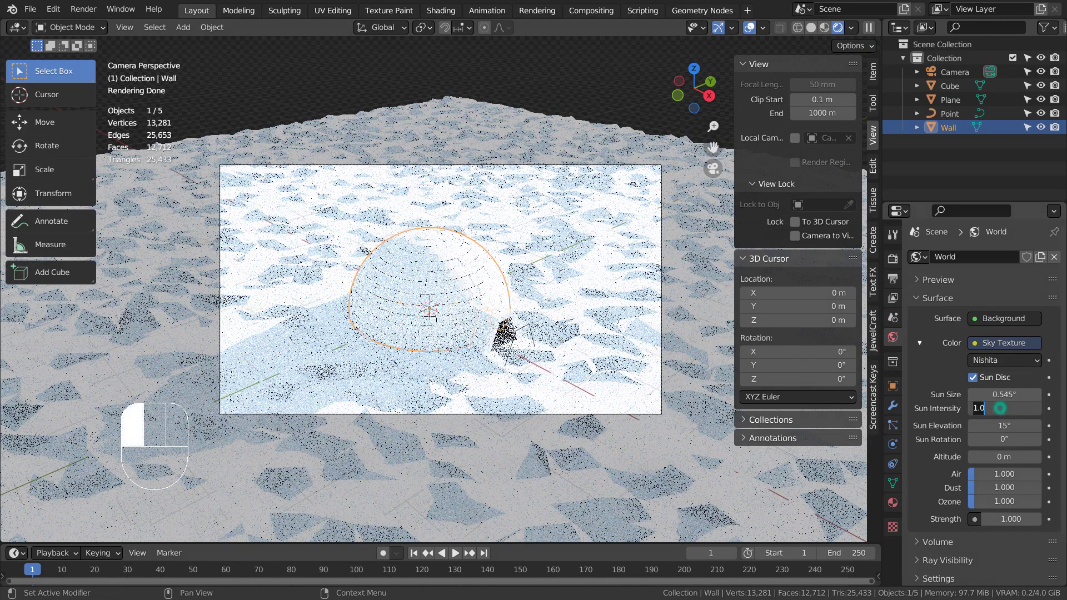
text(0.2)
key(Return)
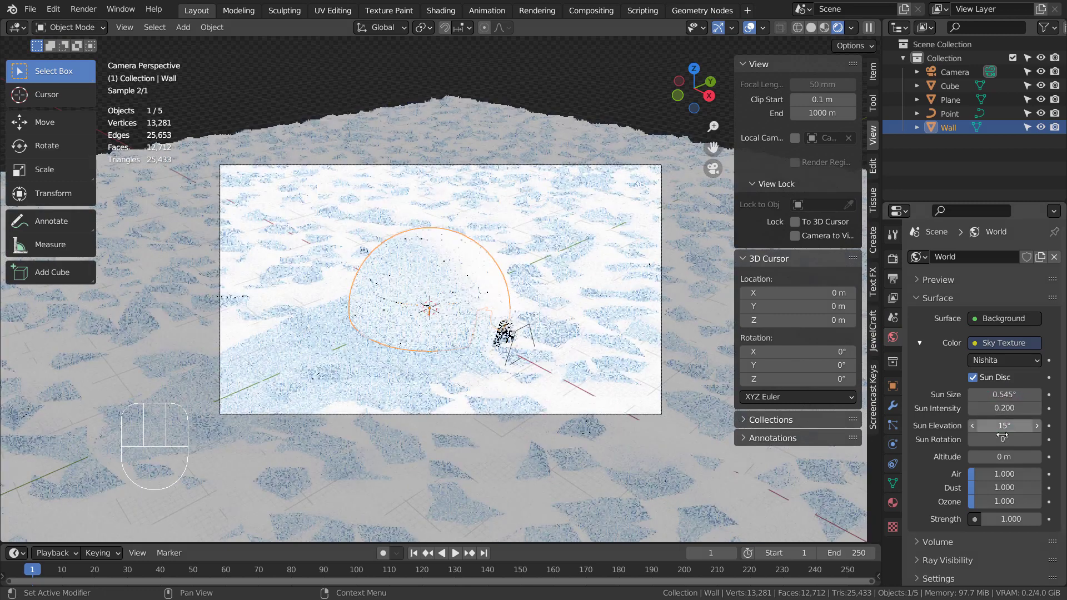
click(1008, 519)
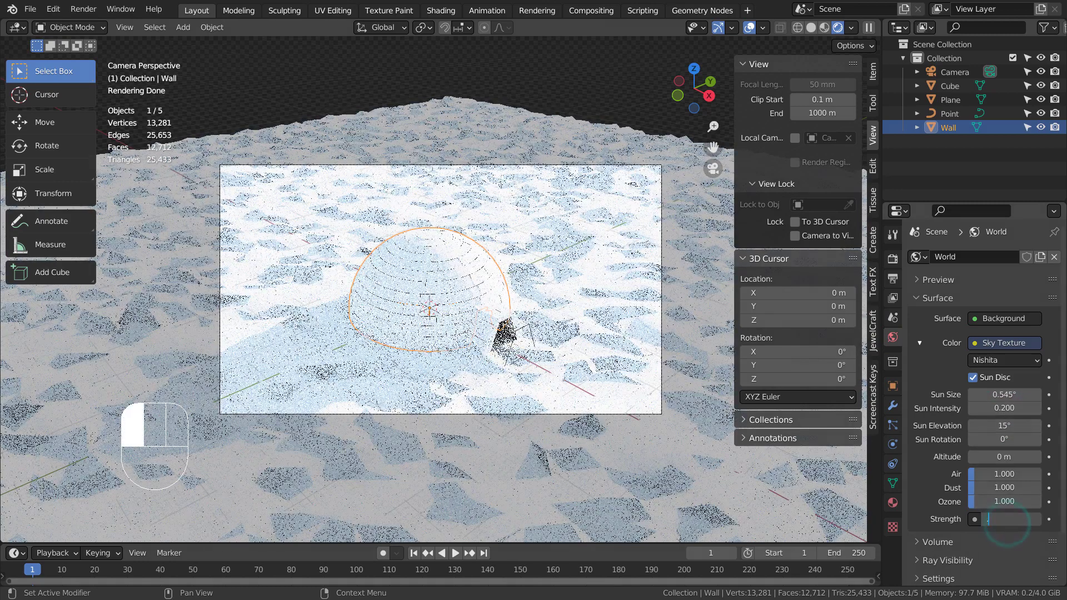
text(0.2)
key(Return)
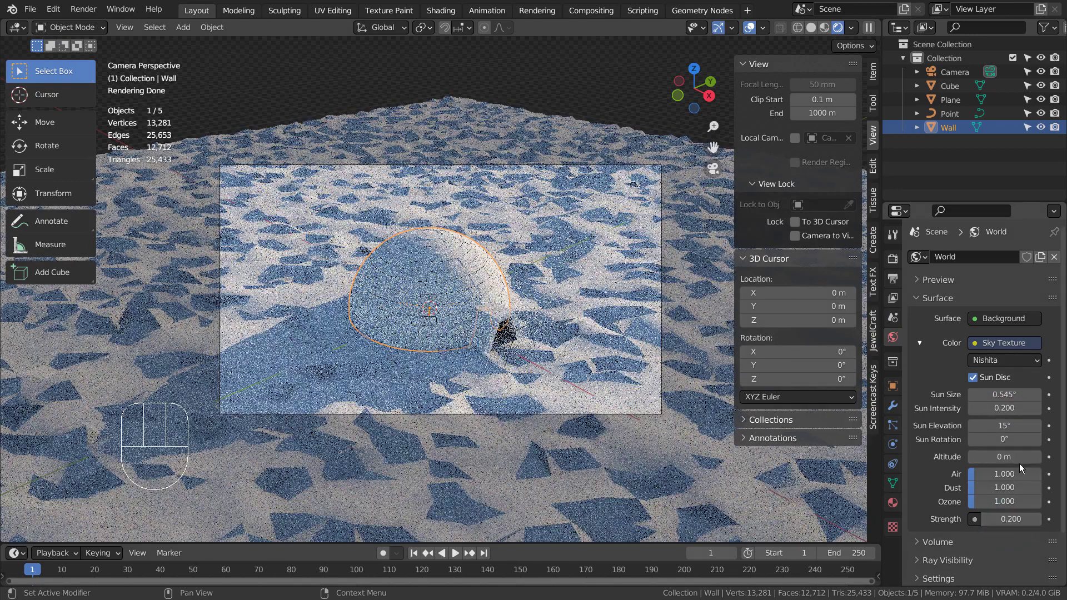
Set the sky's sun elevation to 25° and its sun rotation to 45°.
drag(1017, 427, 1018, 428)
click(1018, 428)
text(3)
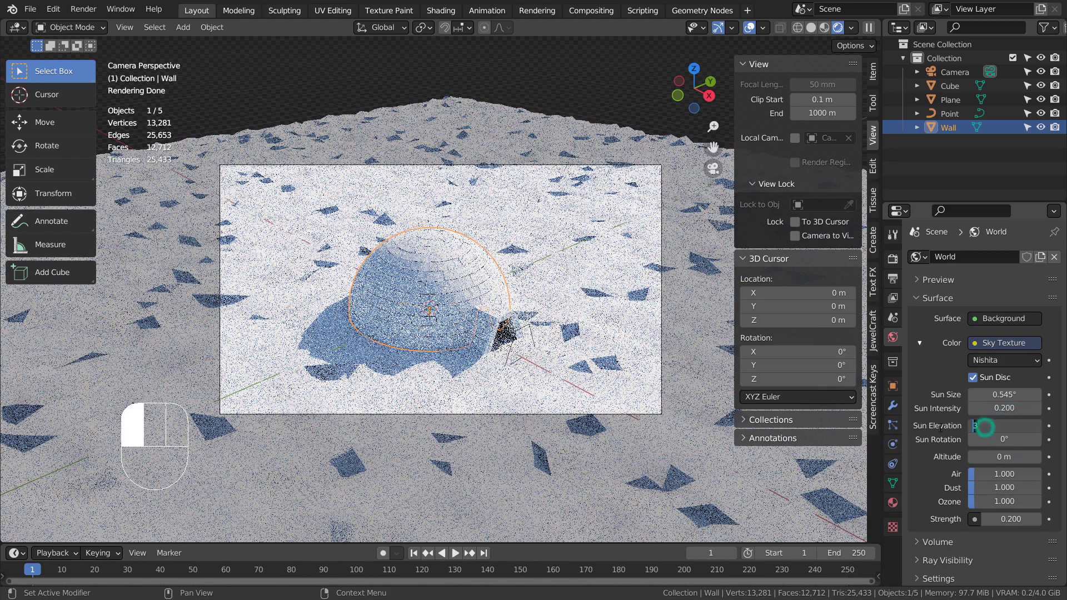
key(BackSpace)
text(25)
key(Return)
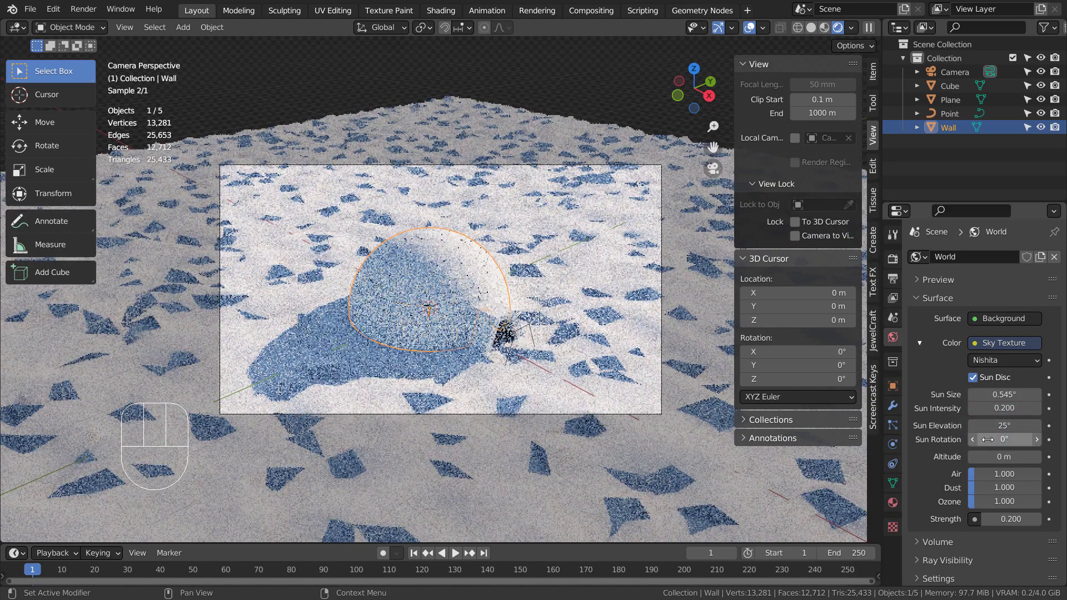
click(995, 442)
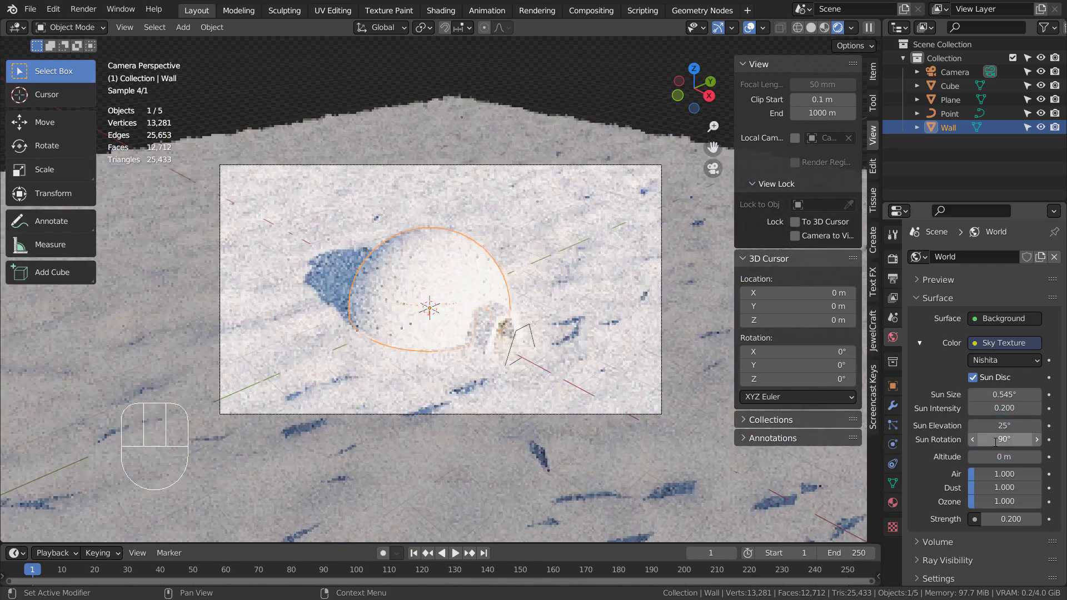
text(45)
key(Return)
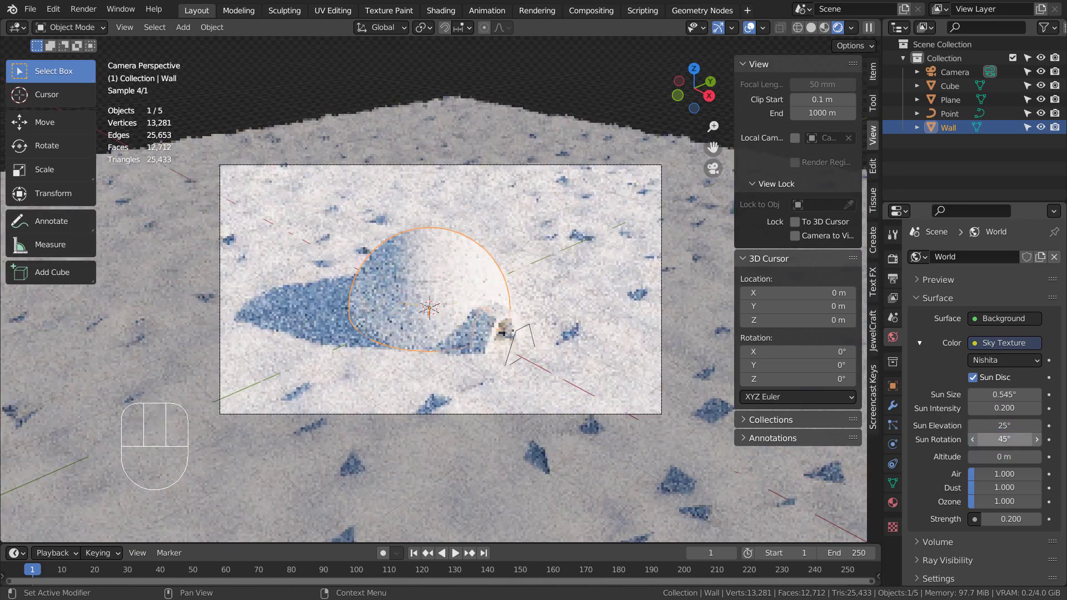
click(554, 77)
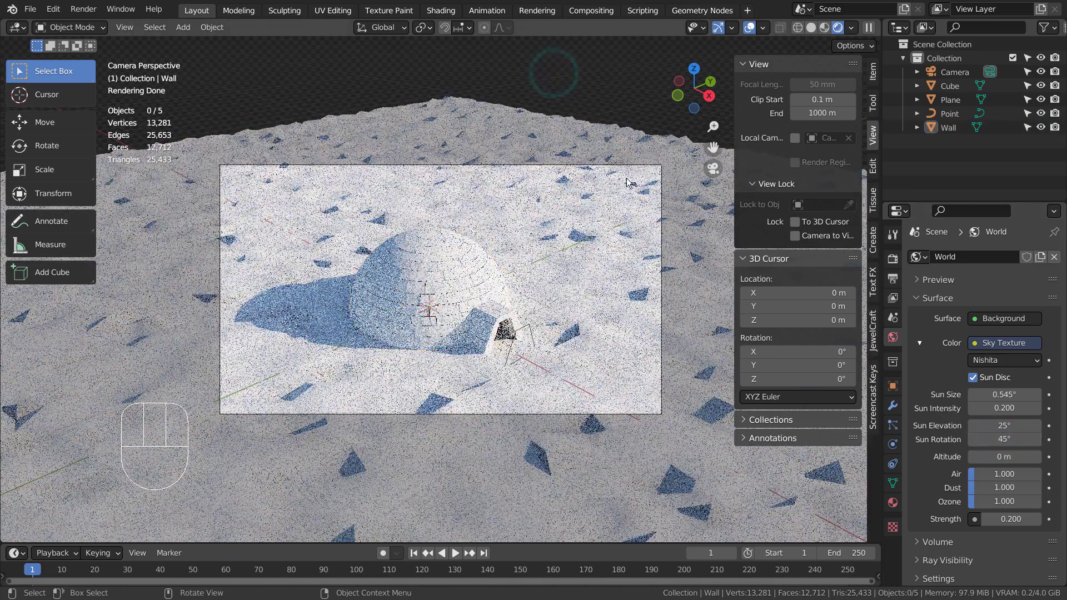
Add a level 1 subdivision surface to the snowy ground plane.
click(624, 287)
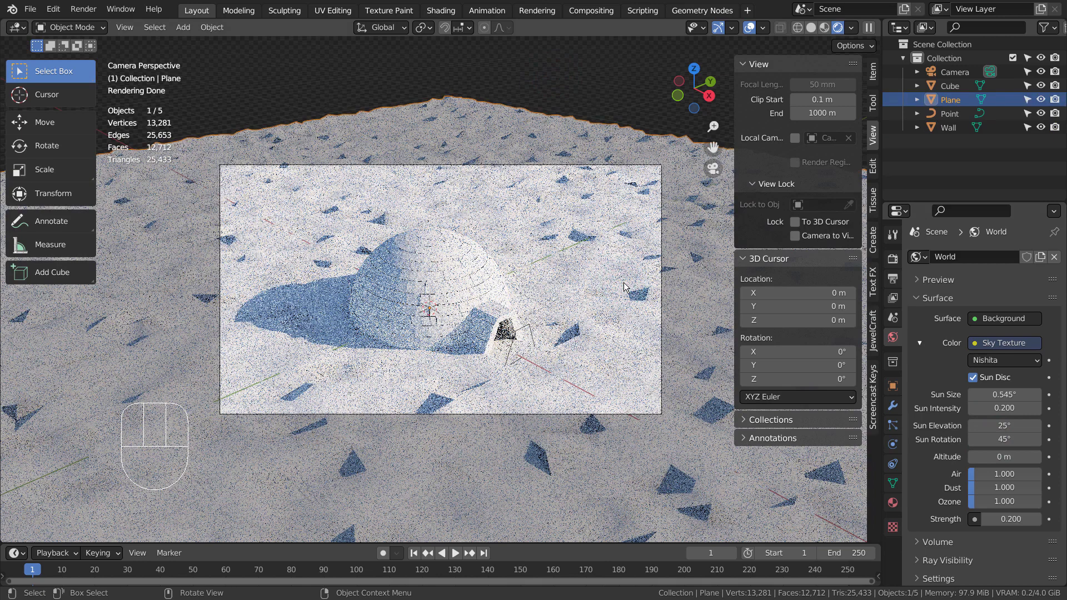
click(656, 353)
key(ctrl+1)
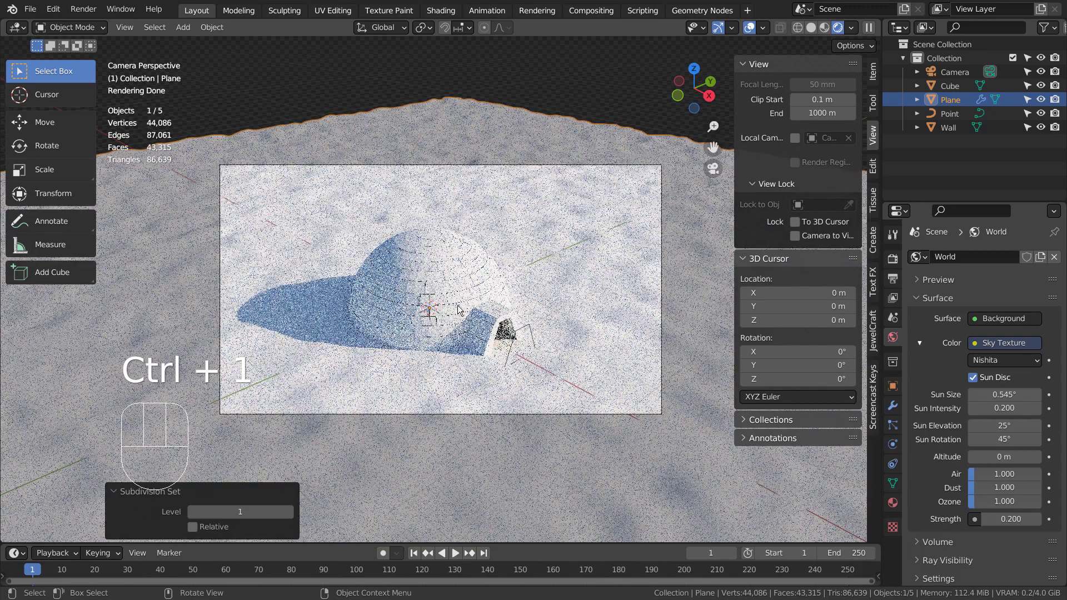
Check the compositing node setup, and turn off the viewport and render noise thresholds with render samples set to 16.
click(589, 10)
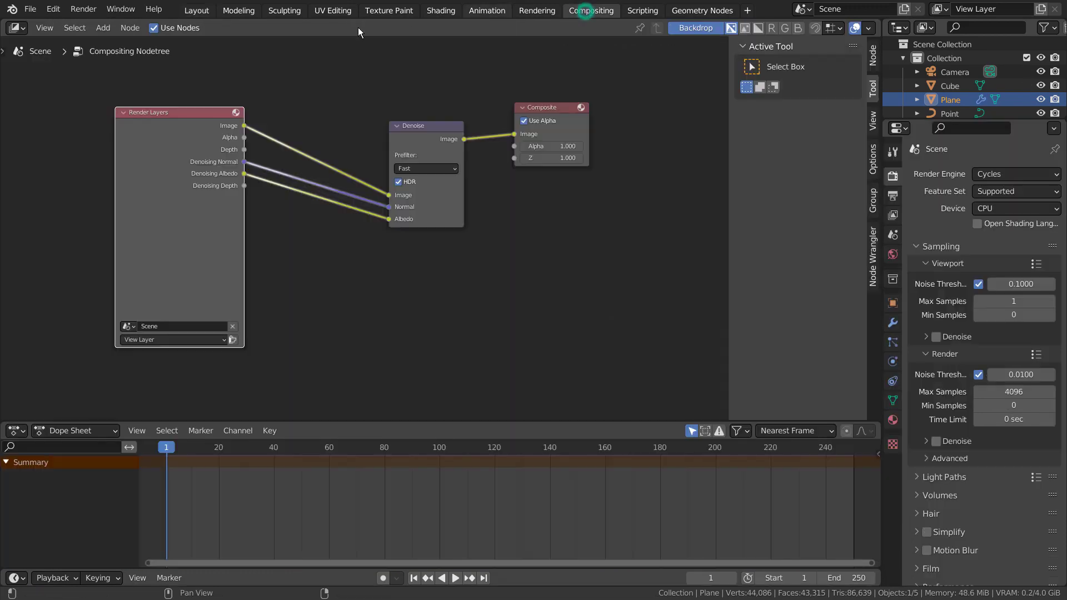
click(195, 11)
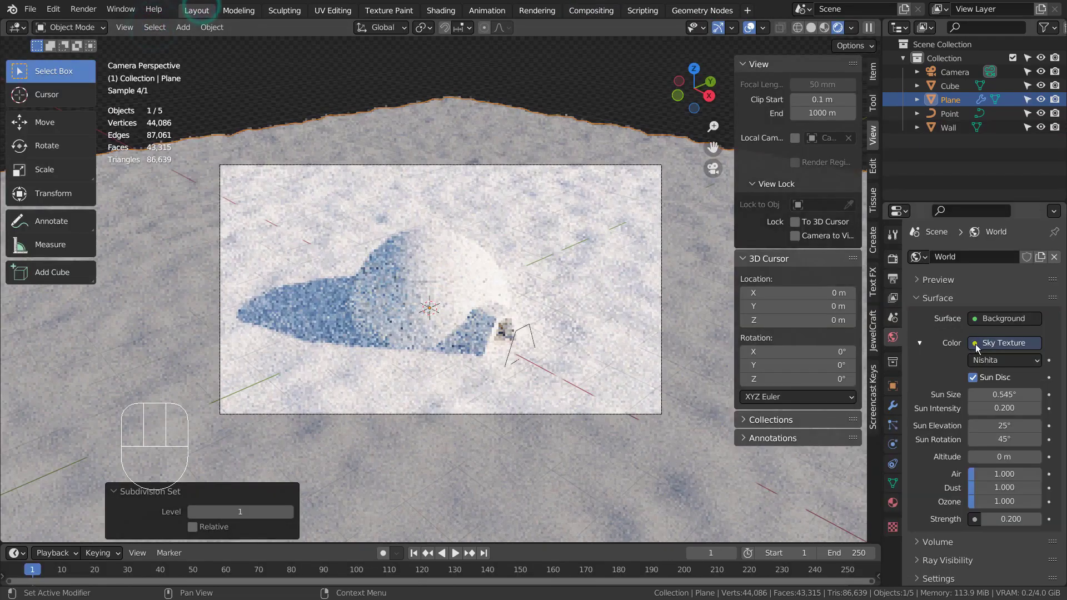
click(979, 367)
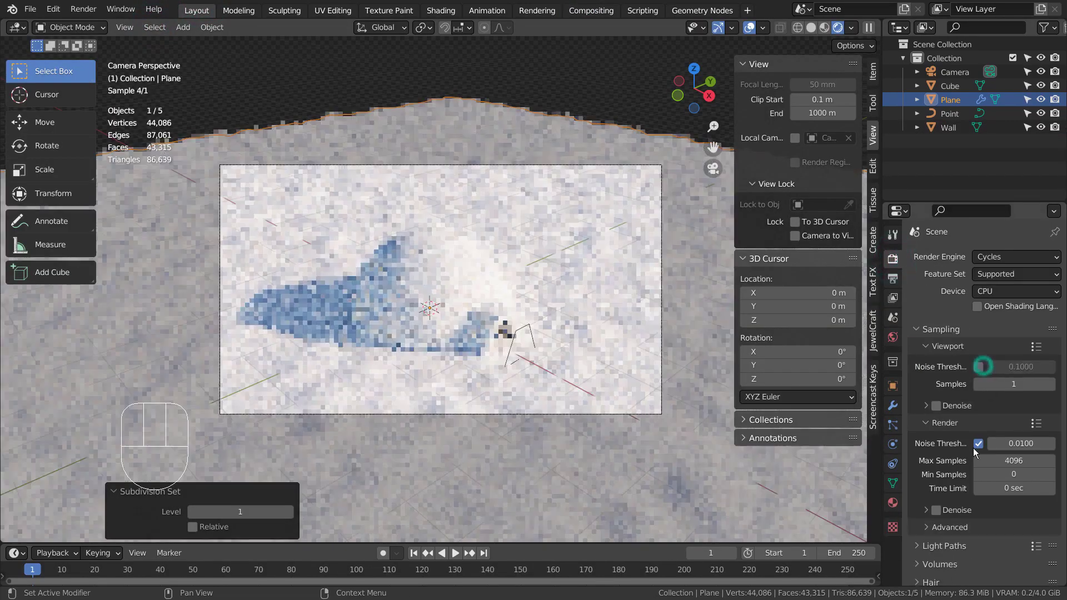
click(979, 444)
click(990, 459)
text(16)
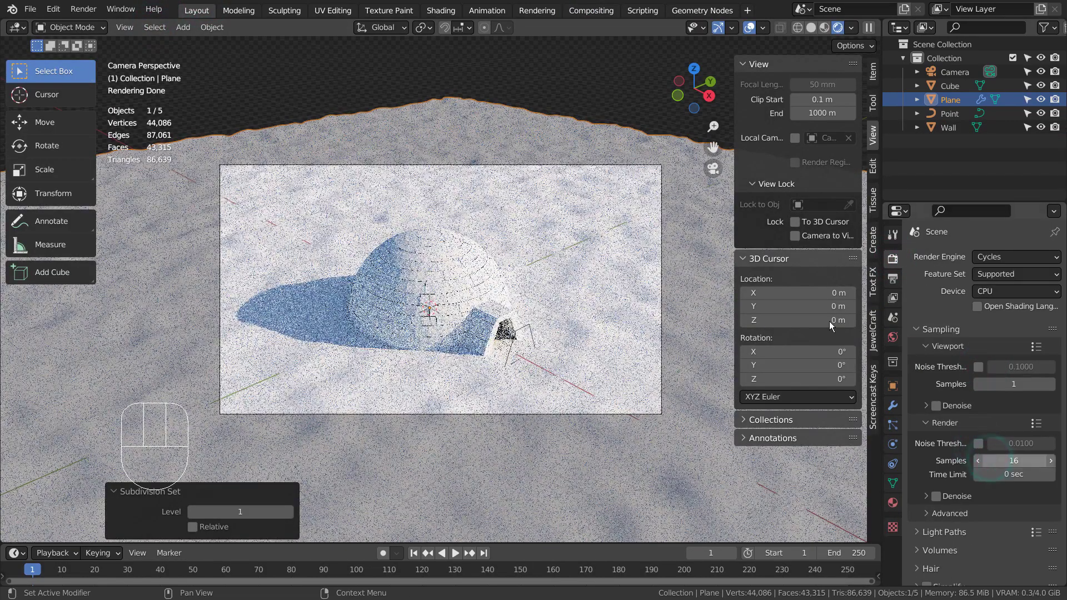
key(Return)
Return the viewport to solid shading, save the file and render the image from the camera.
click(613, 104)
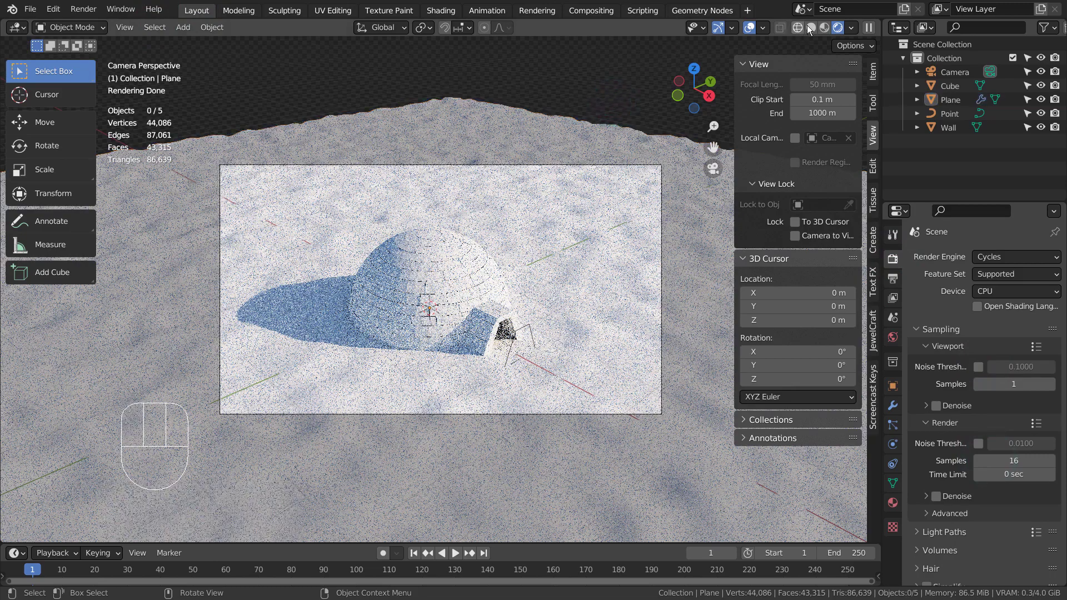
click(811, 28)
key(ctrl+s)
key(F12)
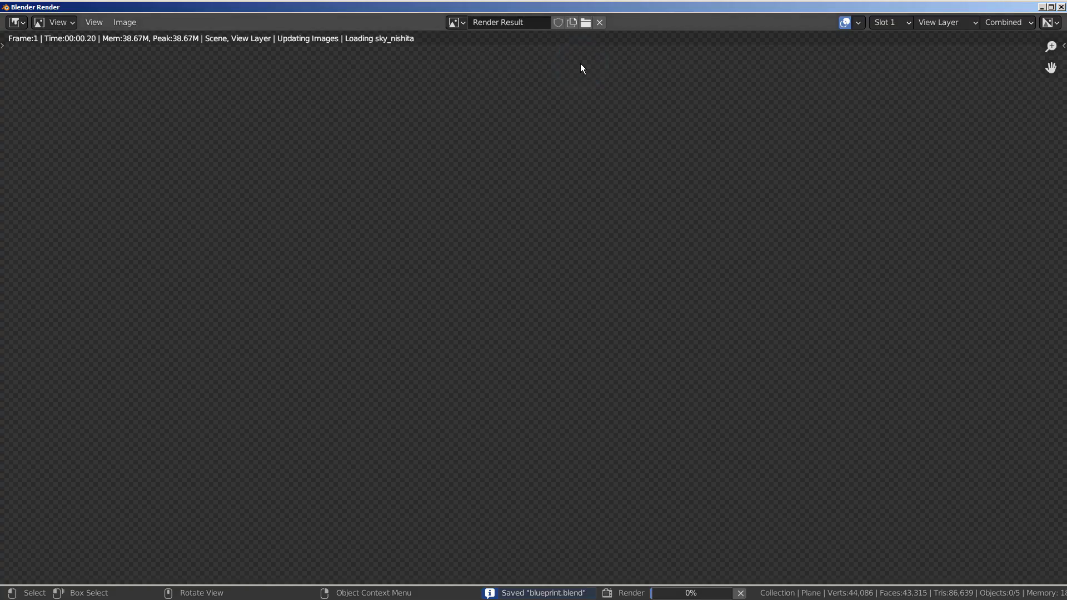